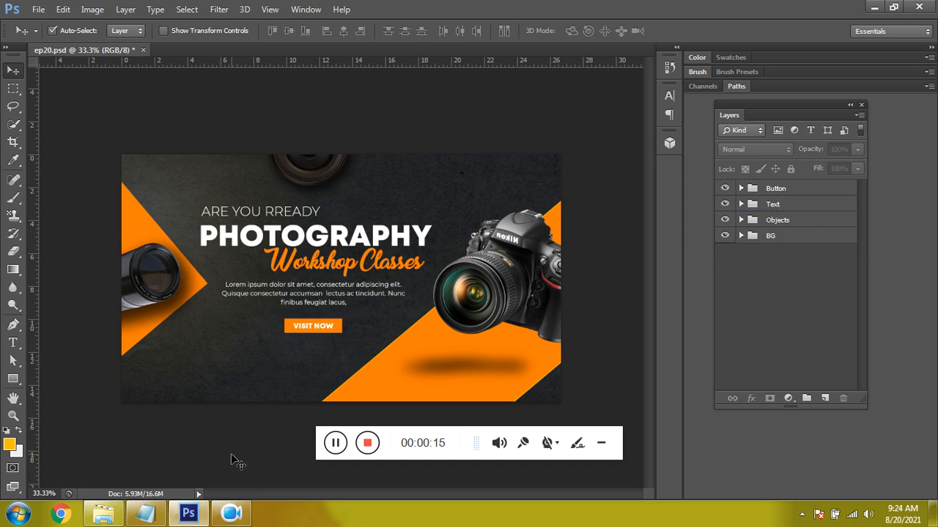
- Create a new blank document and convert its locked Background into an editable layer
key(ctrl+n)
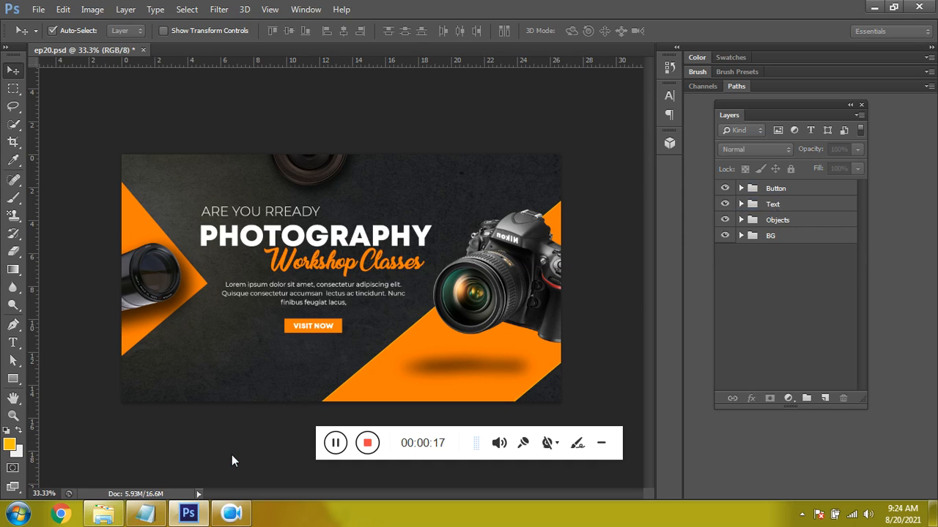
double_click(421, 178)
double_click(419, 200)
click(602, 119)
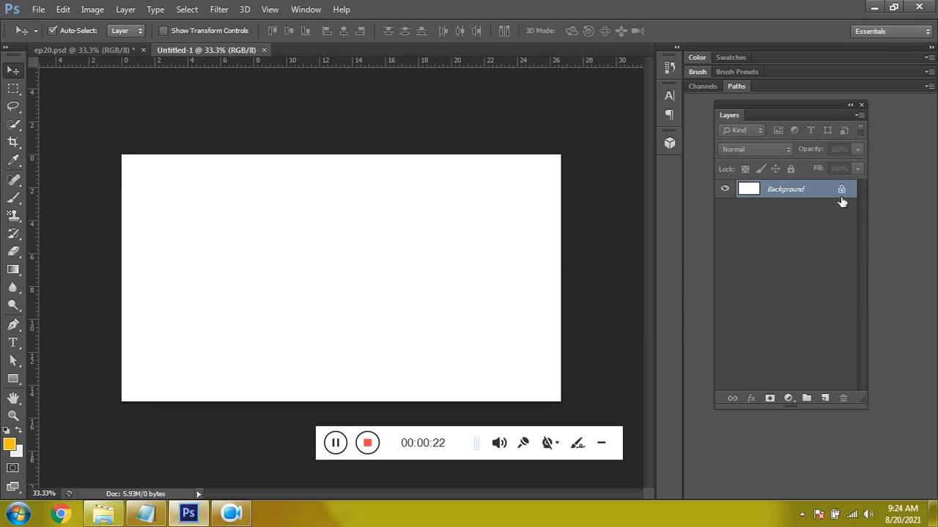
double_click(840, 190)
click(581, 161)
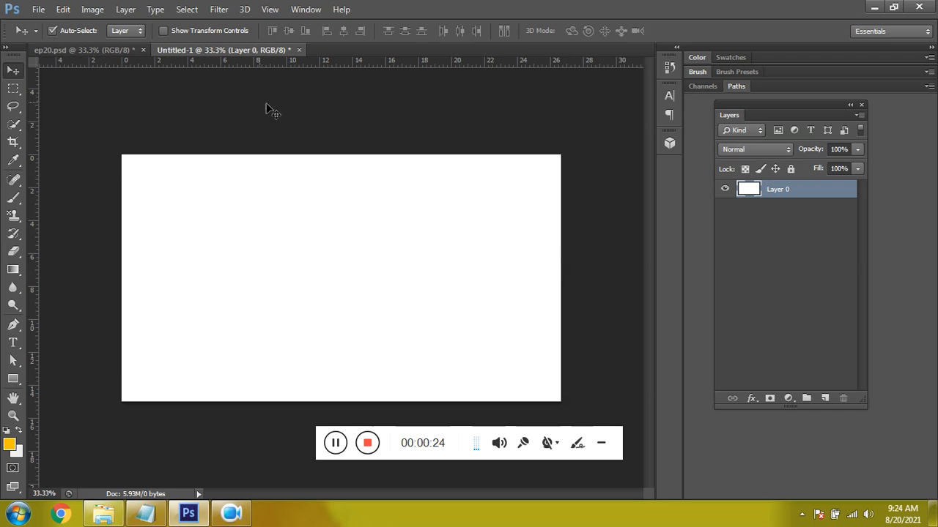
- Place the grey annie-spratt texture image from the Photoshop folder under Downloads into the document
click(38, 9)
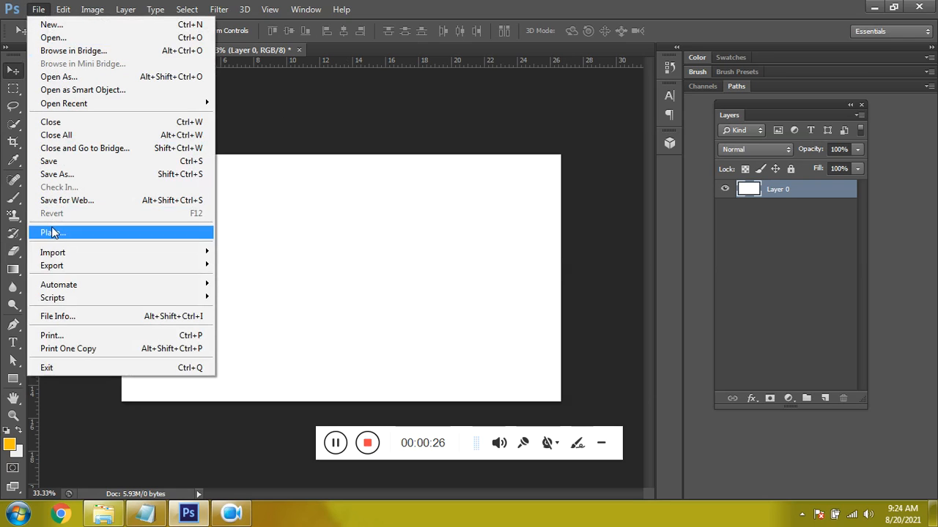
click(51, 227)
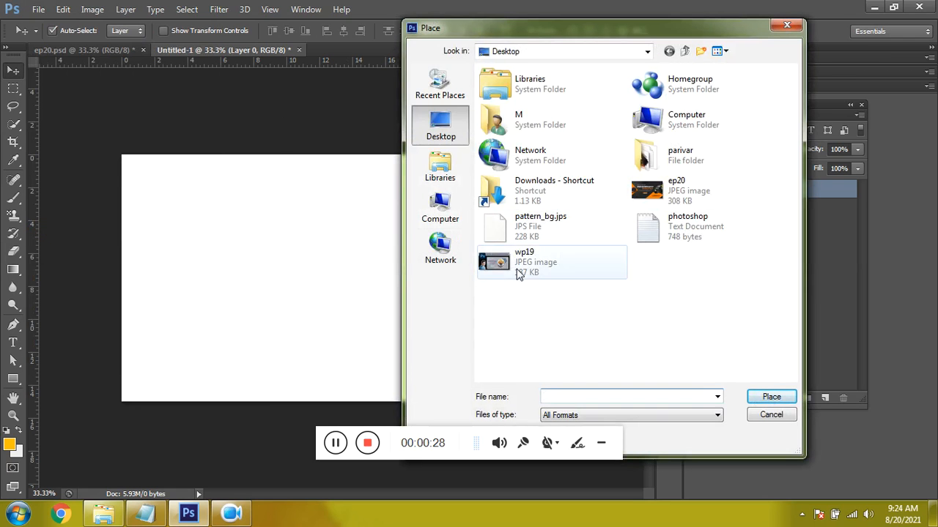
double_click(546, 190)
double_click(517, 108)
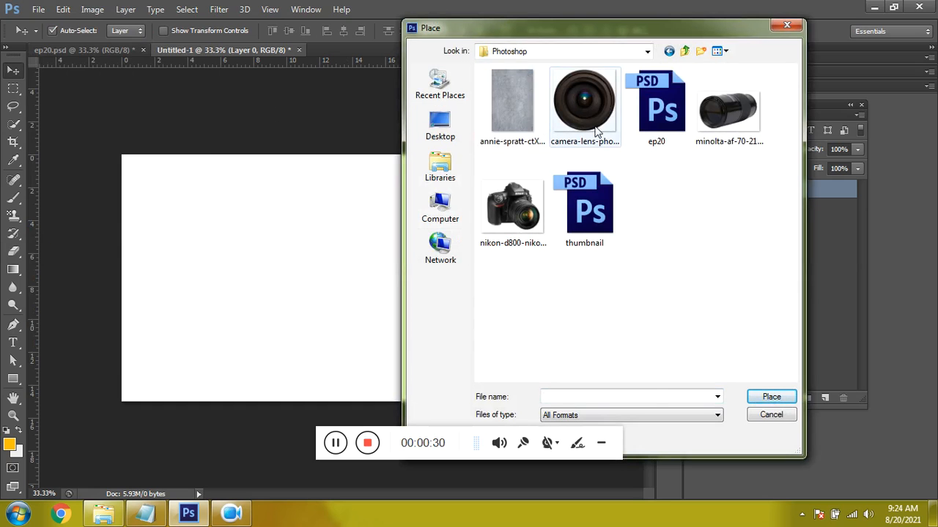
click(528, 121)
click(765, 396)
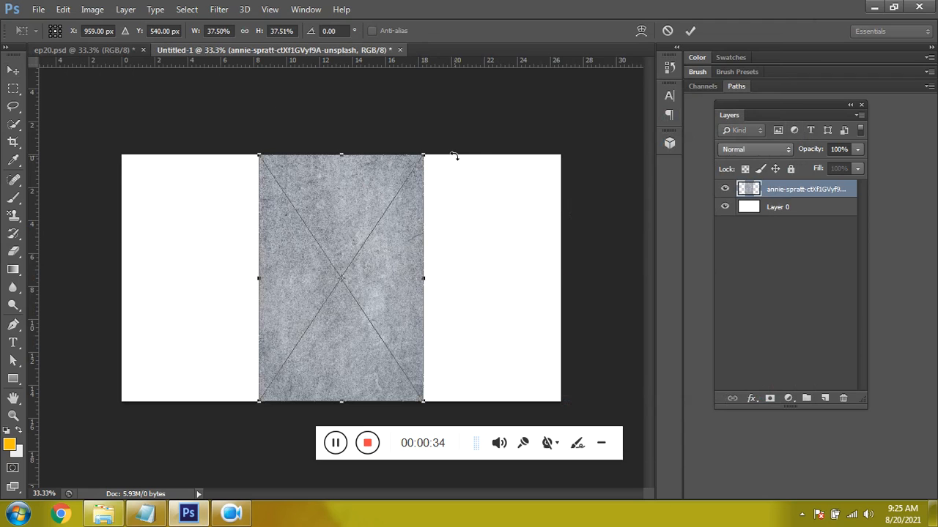
- Rotate the placed texture image 90° and enlarge it until it covers the whole canvas
drag(453, 156, 461, 389)
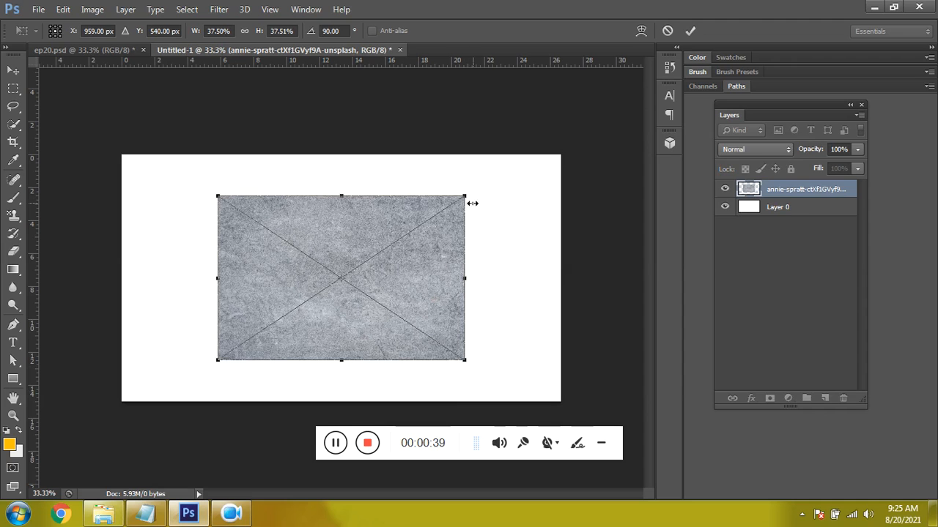
drag(464, 197, 580, 121)
key(Return)
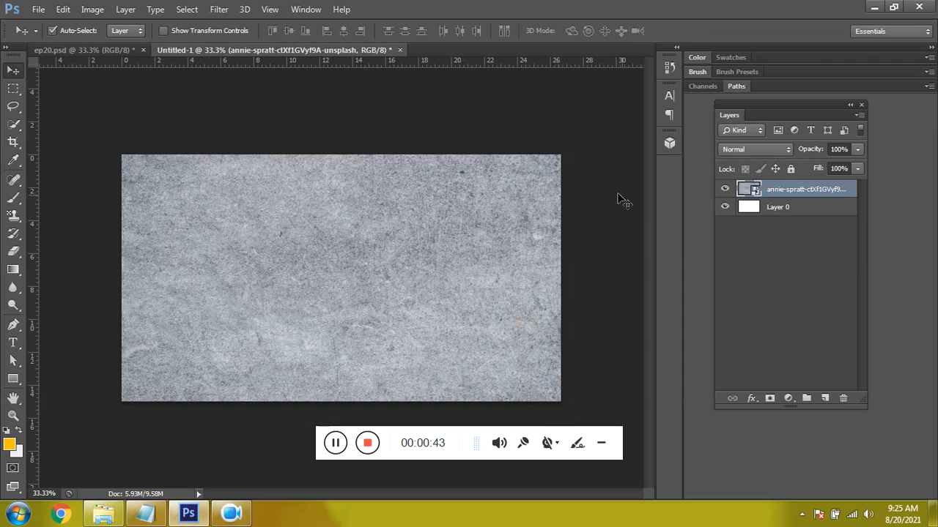
- Move Layer 0 above the texture layer and fill it with near-black #080808 at 72% opacity
click(782, 208)
mouse_move(779, 207)
mouse_down()
mouse_move(783, 176)
mouse_move(778, 210)
mouse_move(784, 190)
mouse_up()
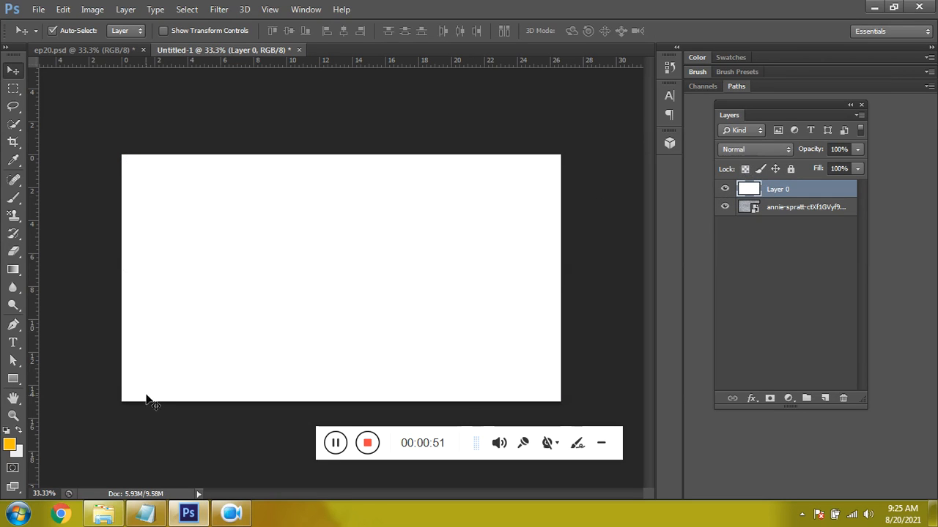
click(9, 444)
click(494, 394)
click(493, 400)
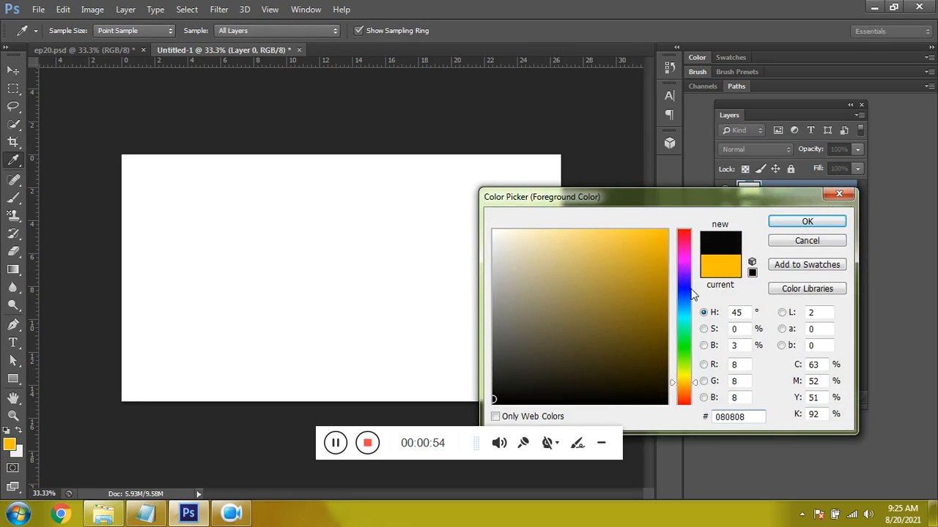
click(806, 221)
key(alt+BackSpace)
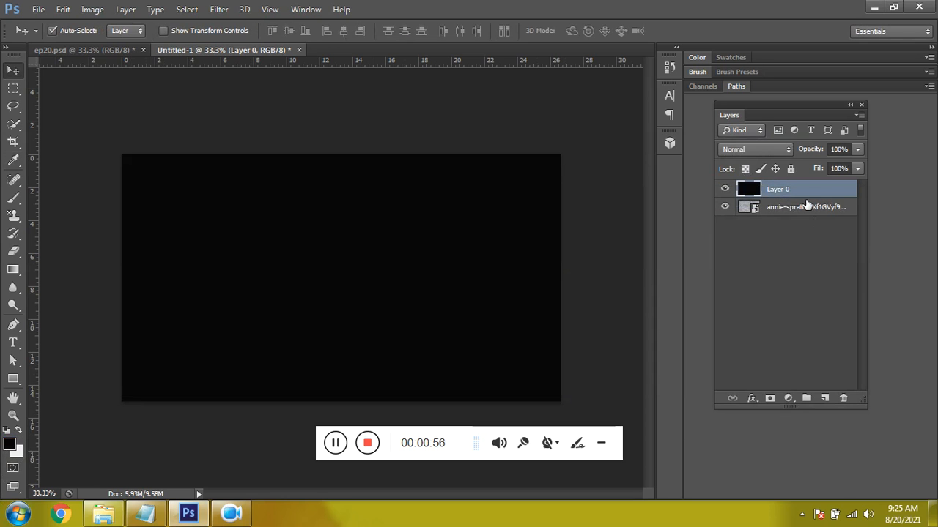
click(857, 150)
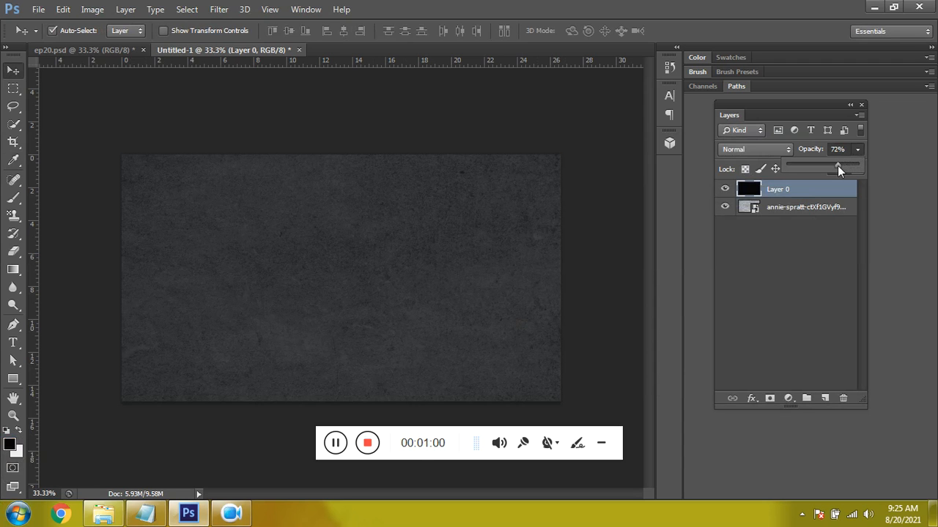
click(799, 310)
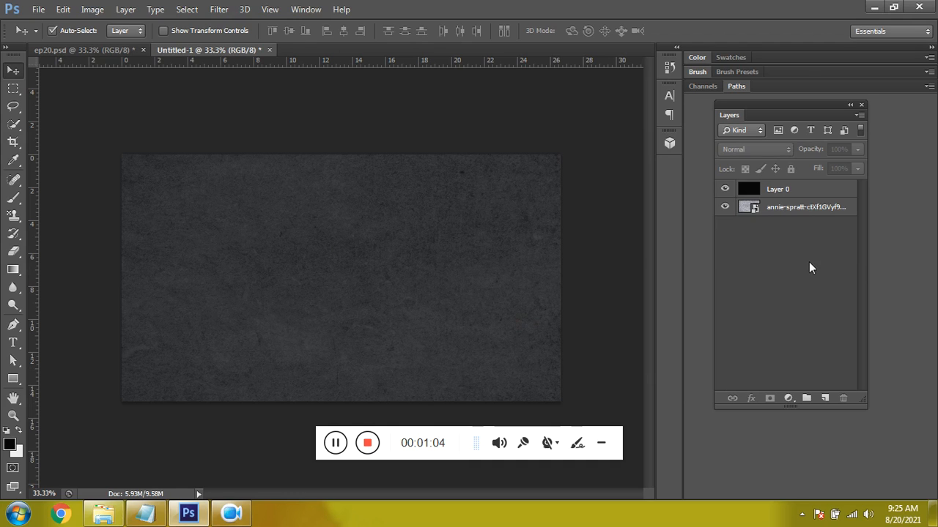
- Draw a tall rectangle shape about 630 × 1641 px over the canvas's right half, from the top edge to below the canvas
key(u)
right_click(12, 379)
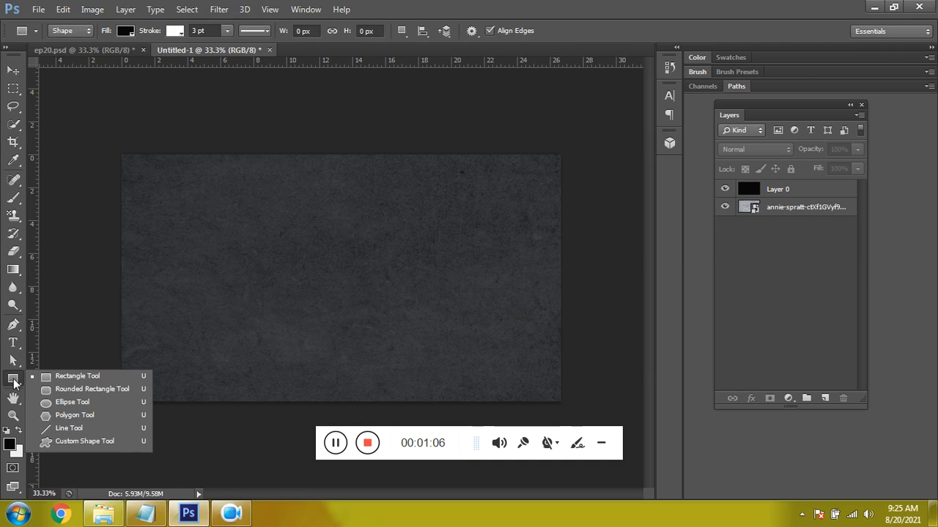
click(61, 379)
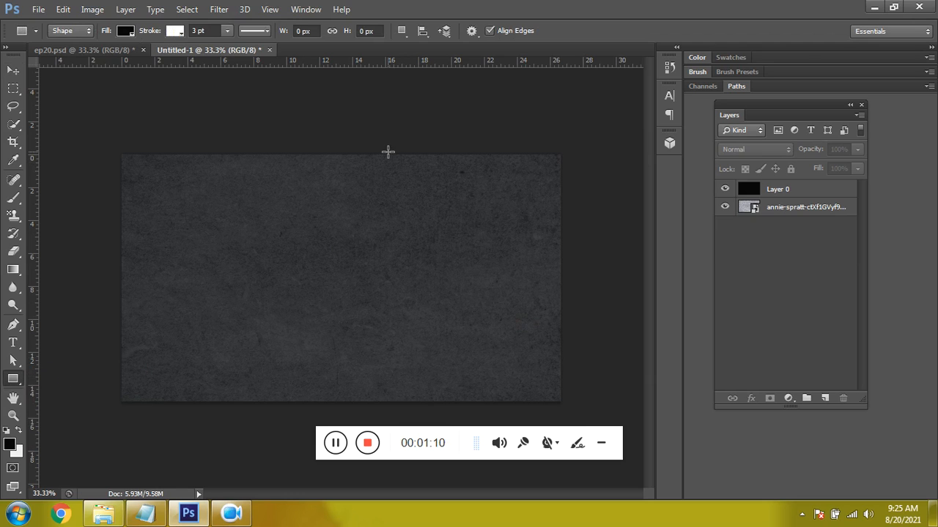
drag(389, 155, 532, 525)
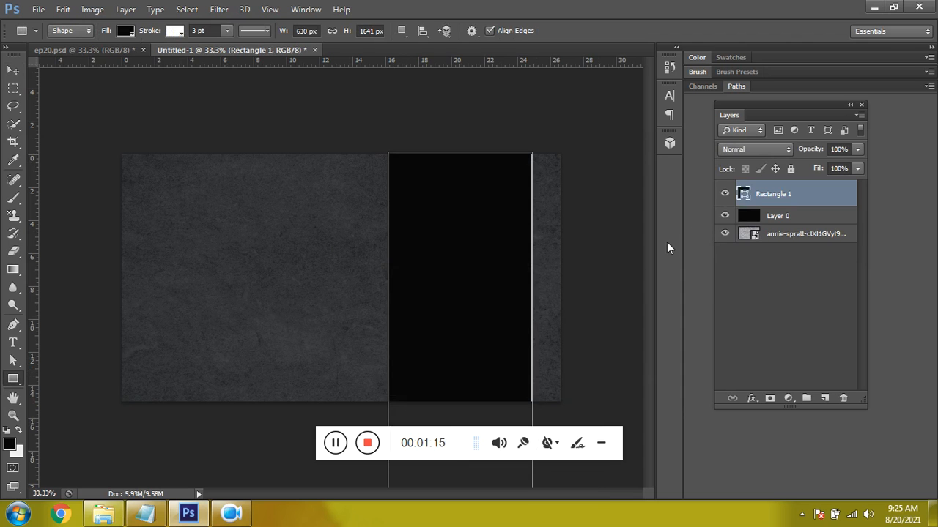
- Set the rectangle's fill to a bright orange and remove its stroke
double_click(744, 195)
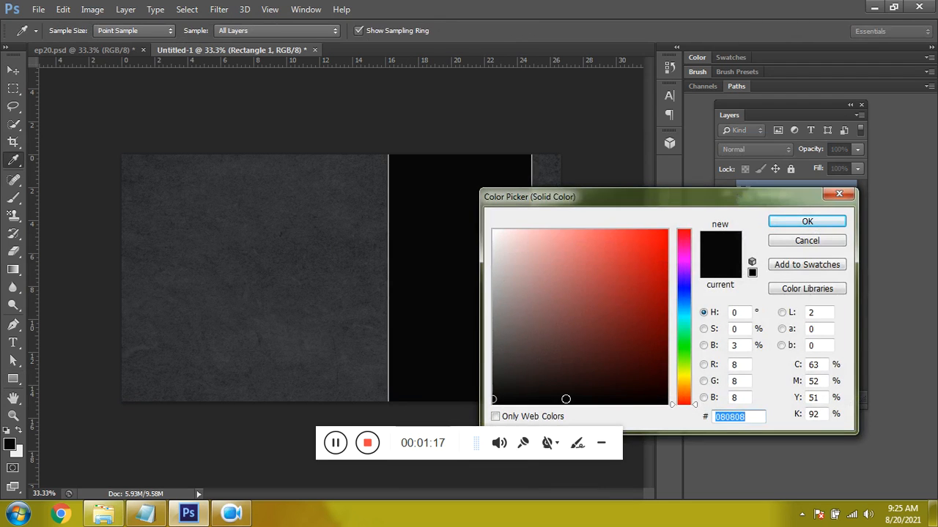
click(682, 383)
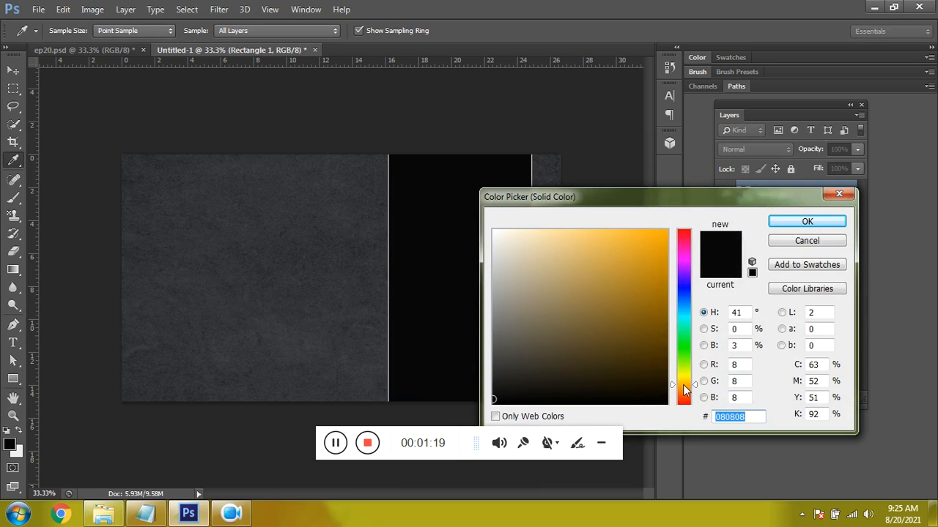
drag(684, 385, 683, 390)
drag(637, 313, 660, 234)
click(804, 221)
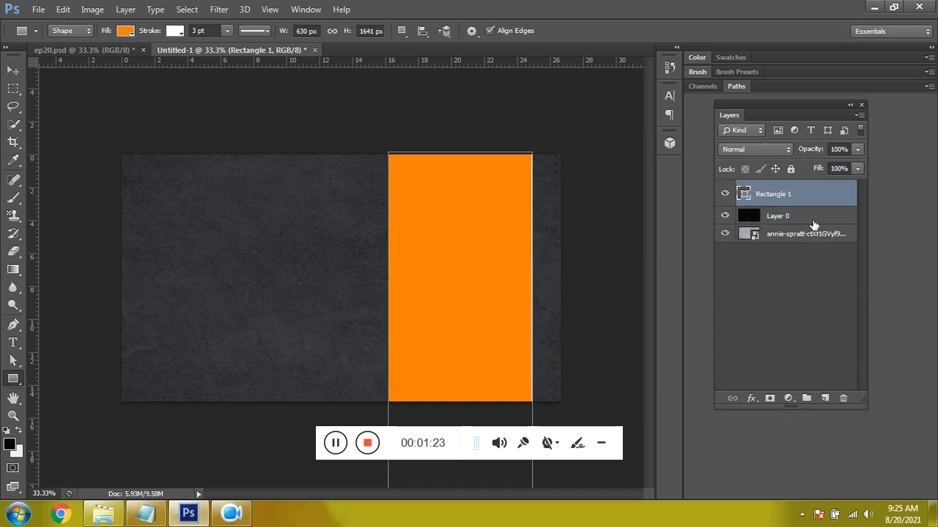
click(174, 31)
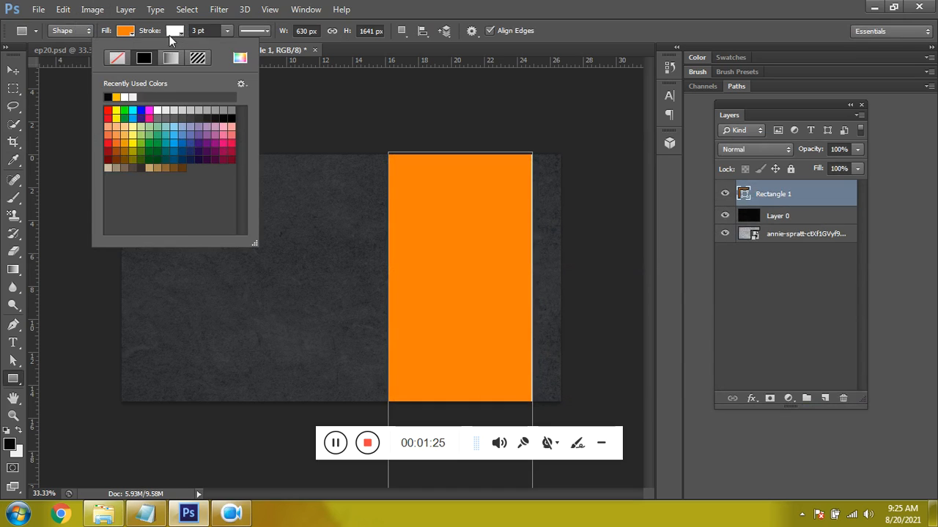
click(123, 58)
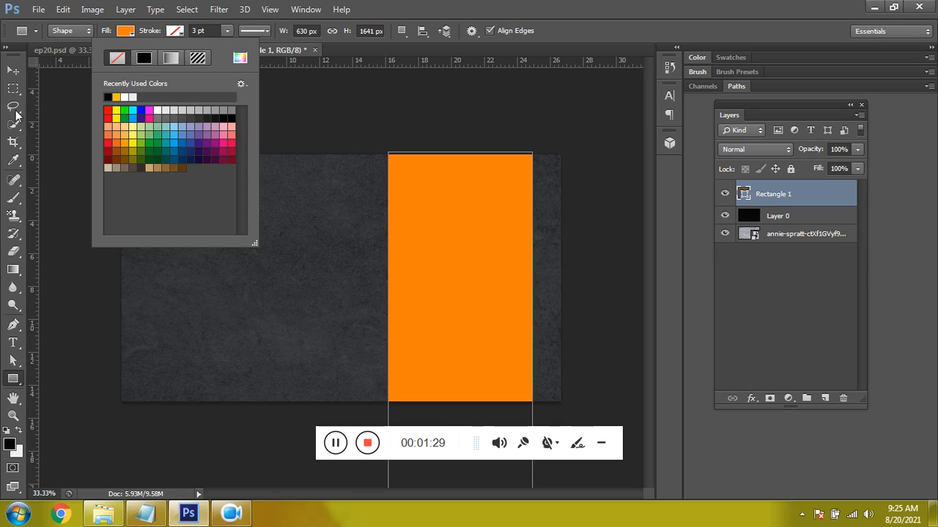
click(67, 104)
click(145, 106)
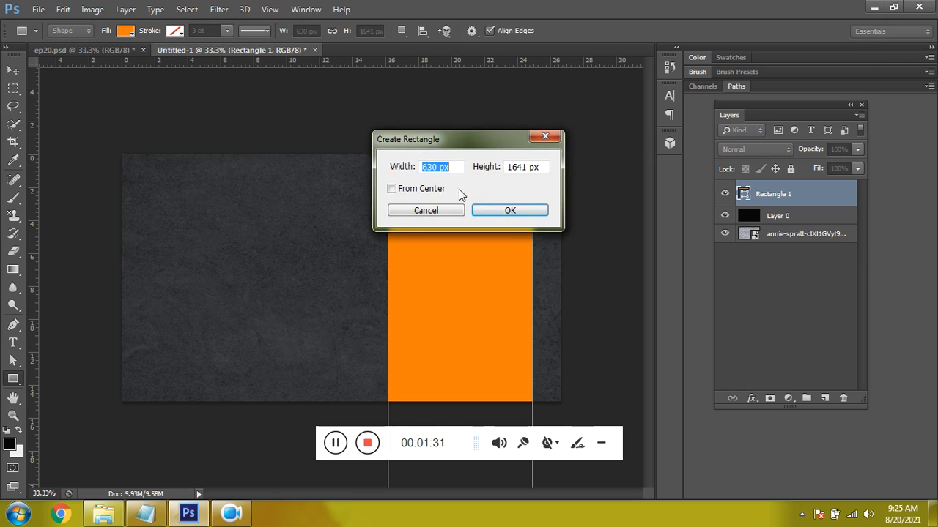
click(510, 210)
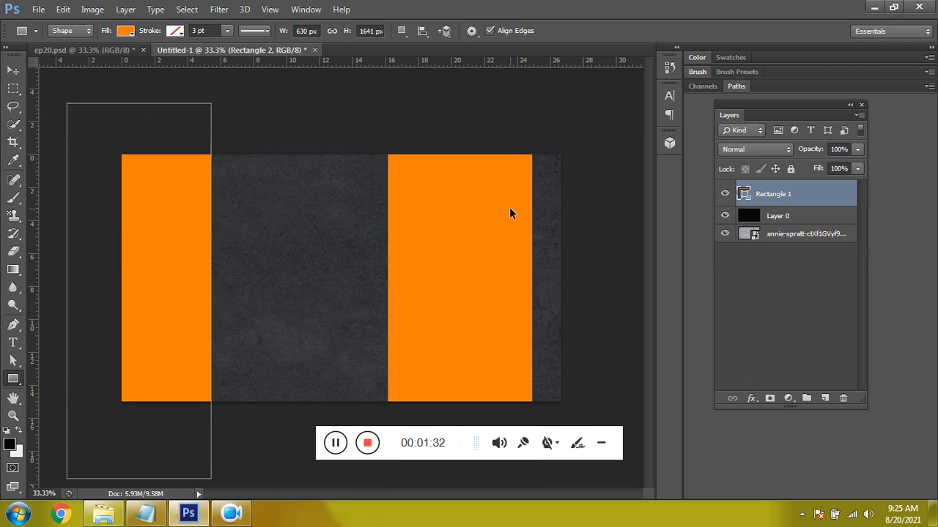
key(ctrl+z)
- Rotate the orange rectangle by about 49° and narrow it into a diagonal band across the canvas's lower-right corner
key(ctrl+minus)
key(ctrl+minus)
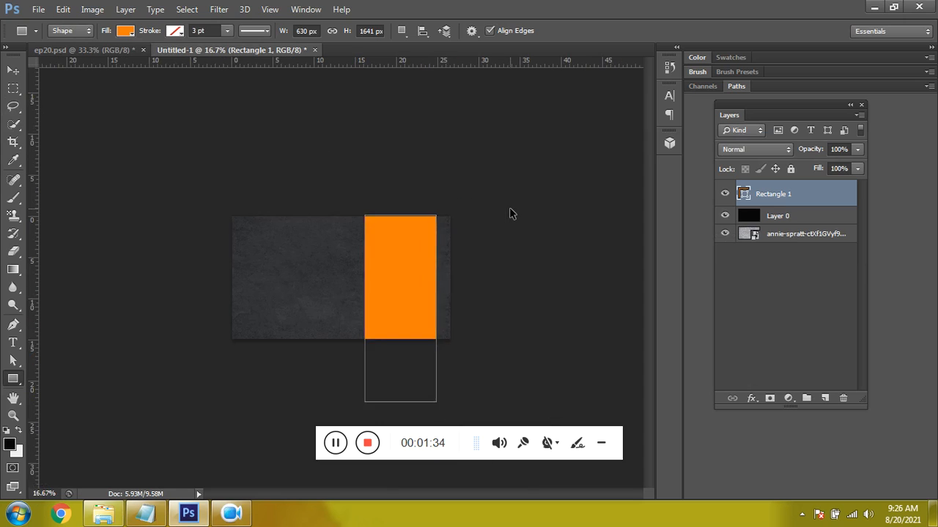
key(ctrl+minus)
key(ctrl+t)
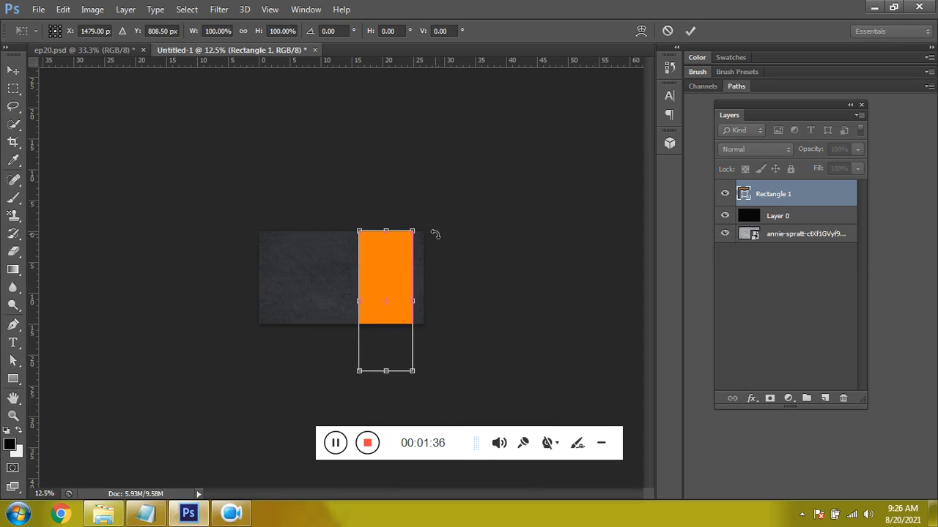
drag(435, 227, 467, 290)
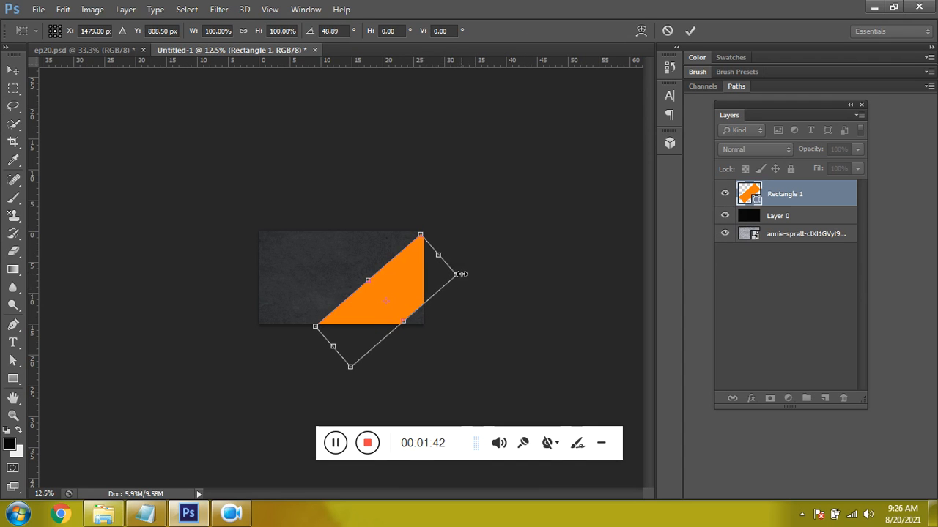
drag(428, 291, 394, 313)
key(Return)
- Move the diagonal orange band slightly further toward the canvas's lower-right corner
key(ctrl+plus)
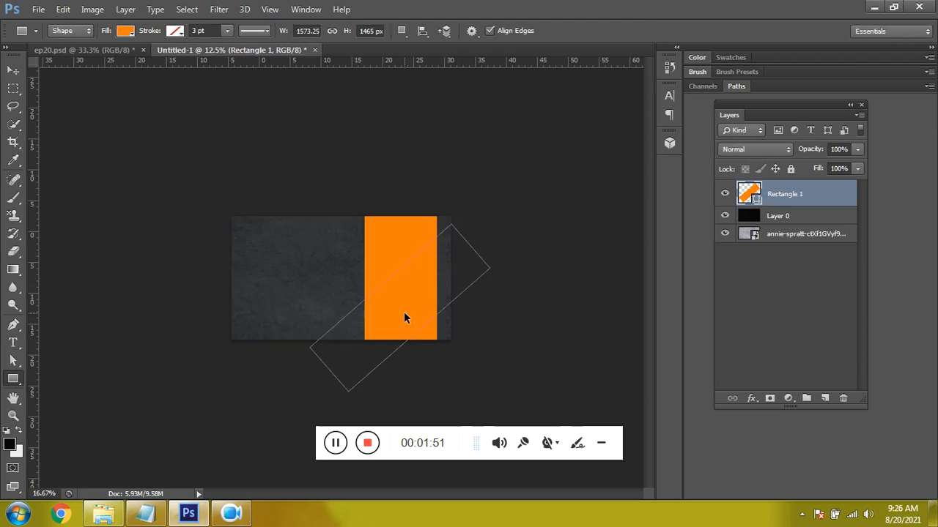
drag(425, 300, 438, 316)
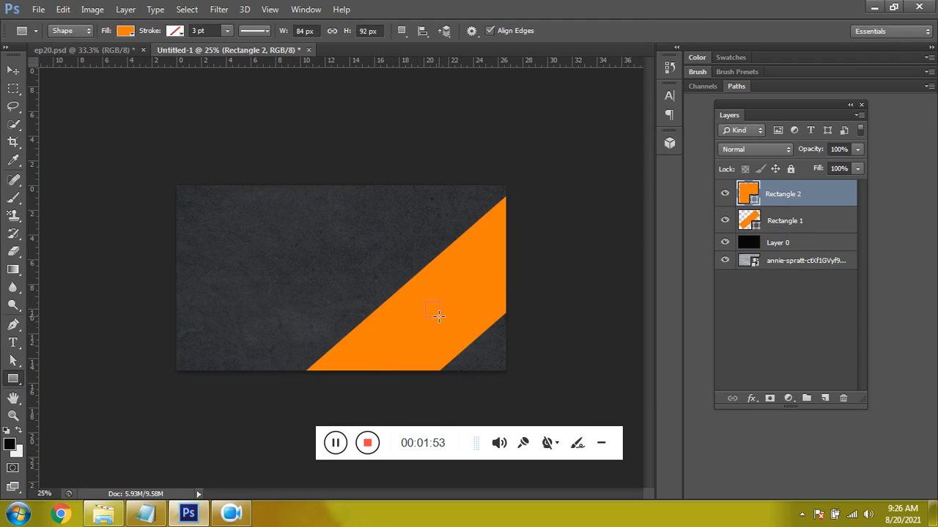
key(ctrl+z)
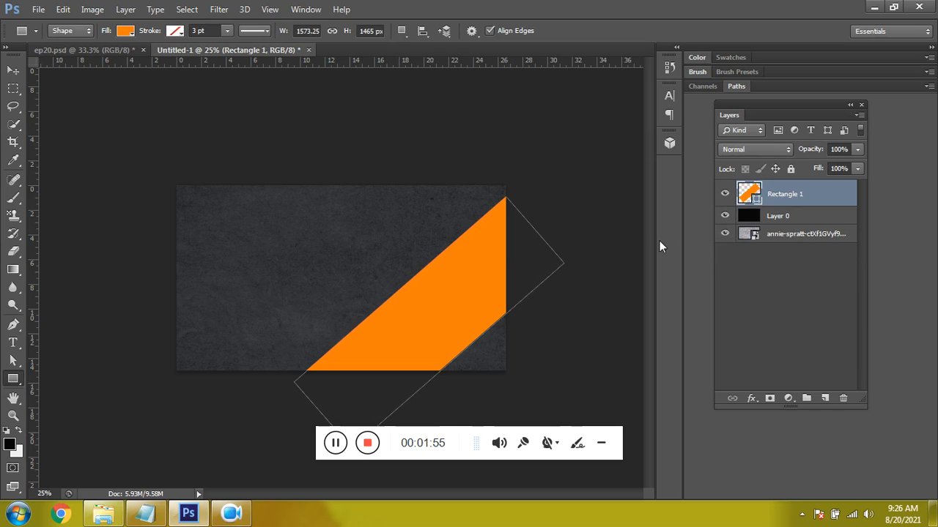
key(v)
drag(452, 293, 476, 319)
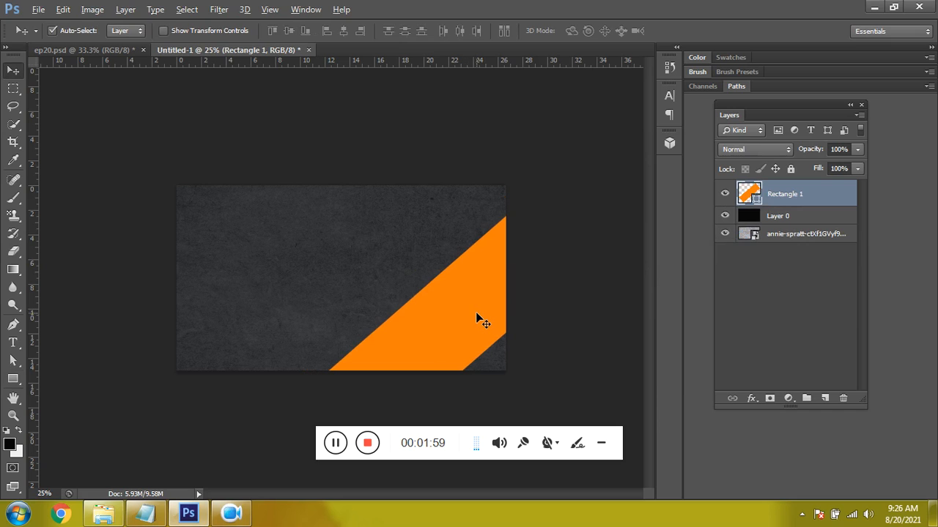
- Duplicate the orange band to the canvas's left edge as a pointed shape and fine-tune the positions of both bands
drag(476, 318, 140, 316)
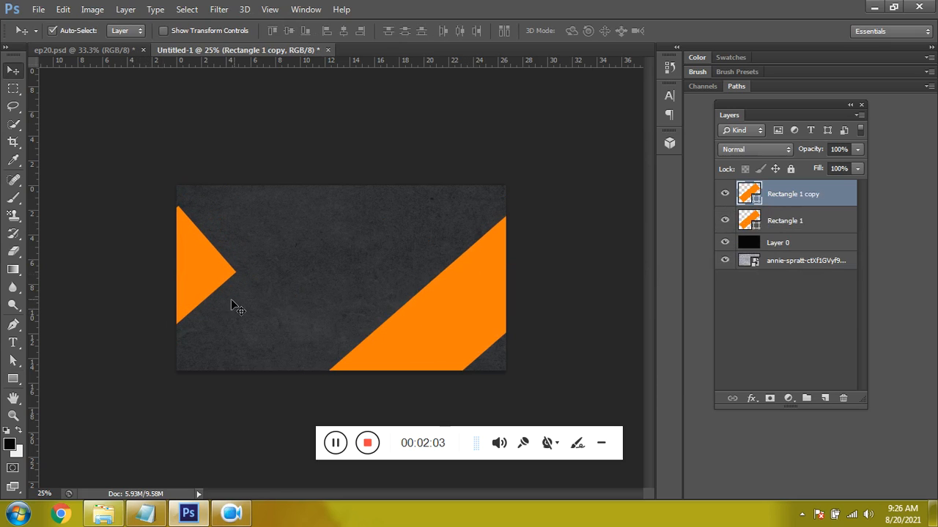
key(ctrl+plus)
drag(510, 327, 520, 316)
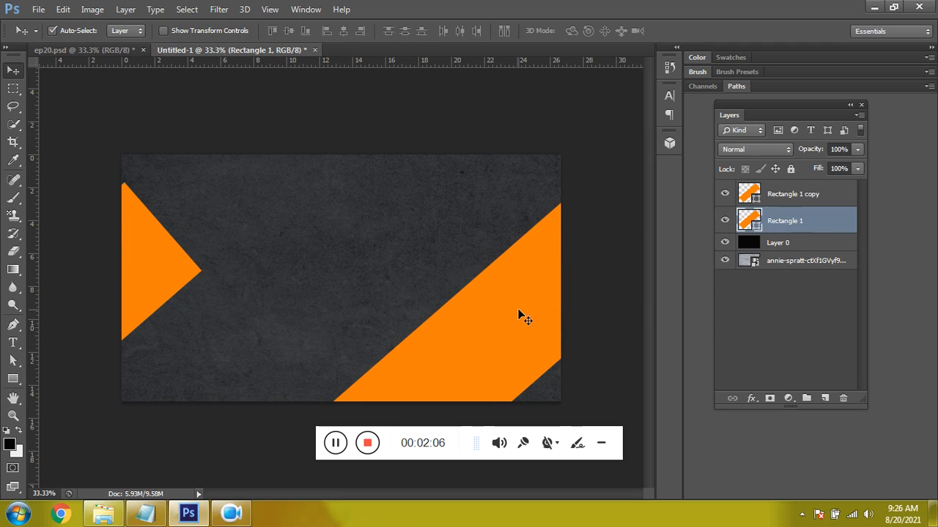
click(257, 177)
drag(138, 260, 130, 253)
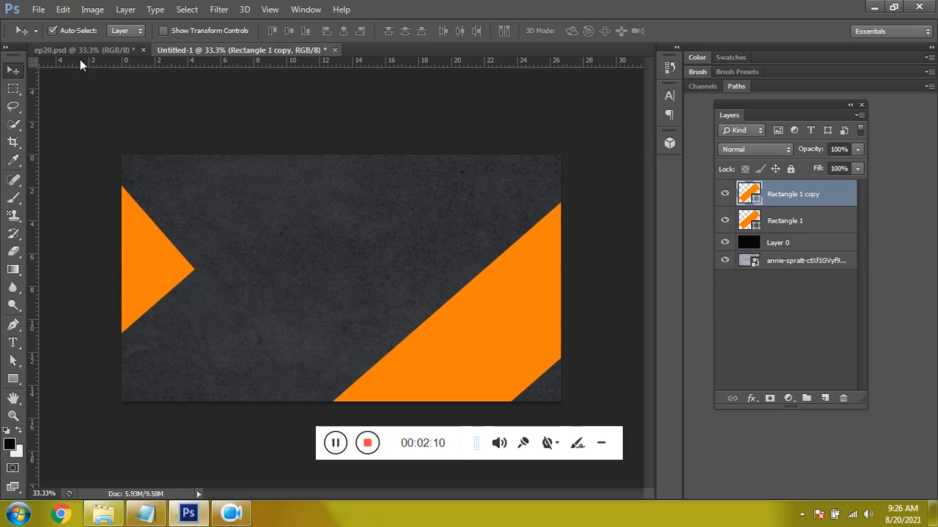
- Group the background layers and both orange rectangle layers, and name the group BG
click(38, 8)
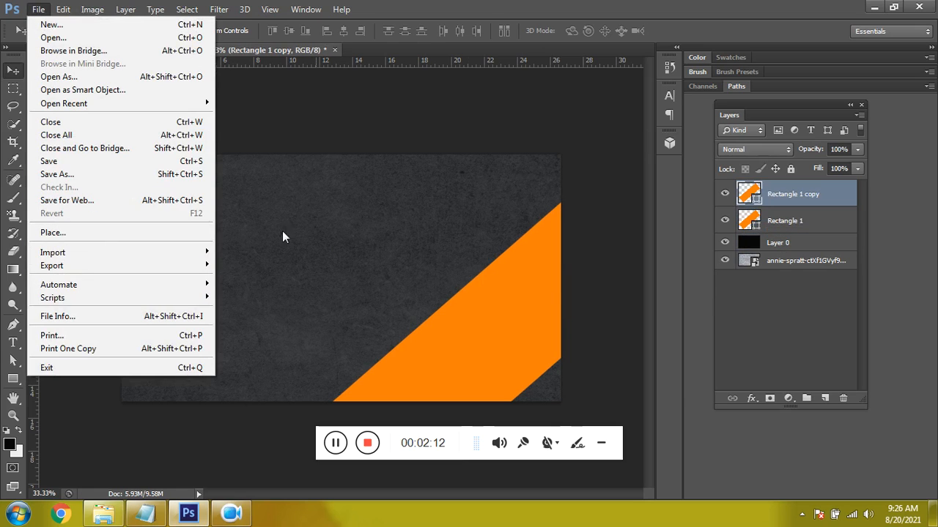
click(828, 327)
click(829, 262)
shift+click(823, 198)
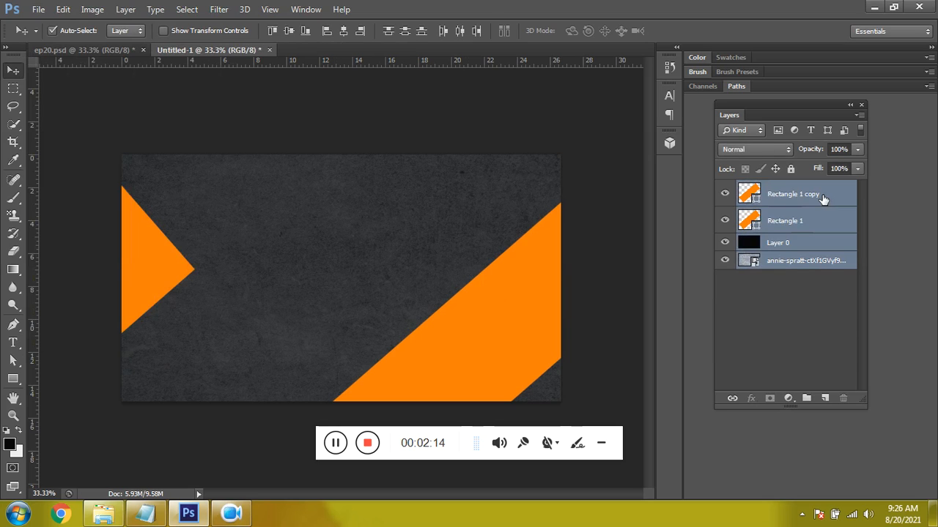
key(ctrl+g)
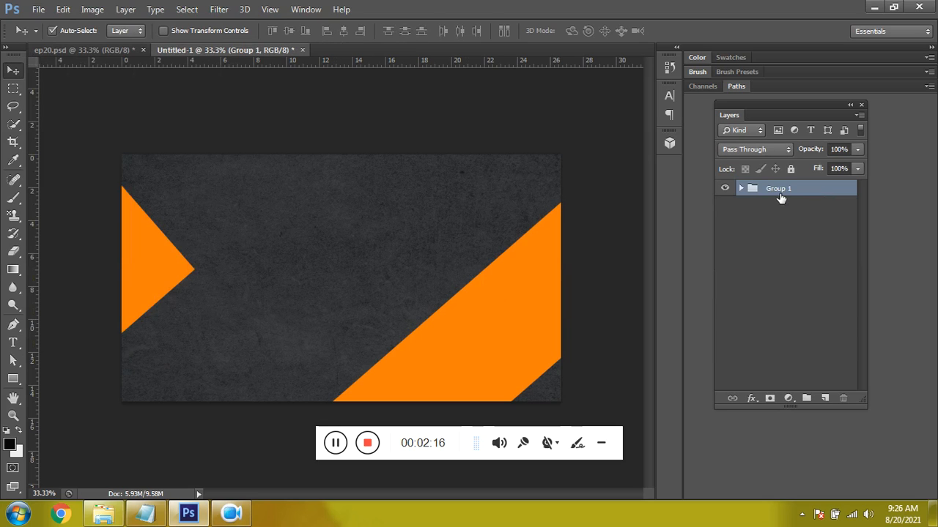
double_click(780, 191)
text(BG)
key(Return)
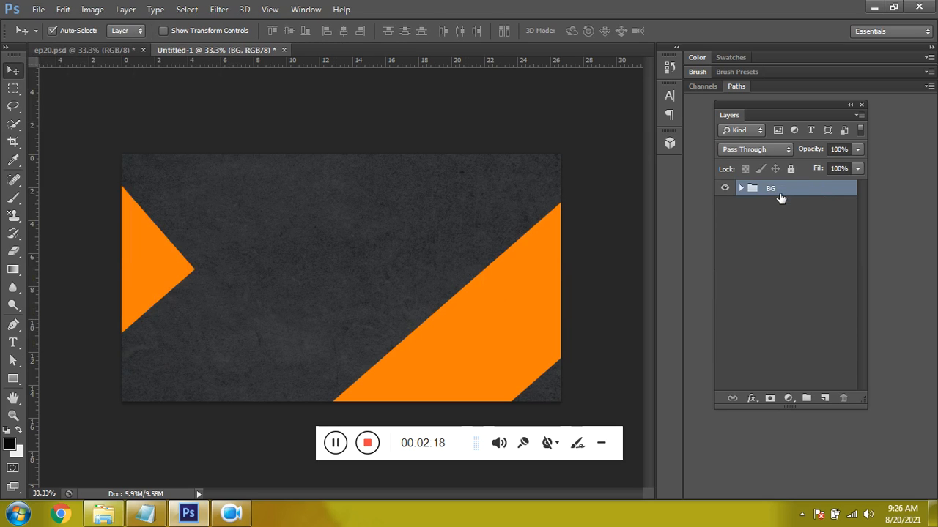
- Place the Nikon camera image into the document and flip it horizontally
click(38, 9)
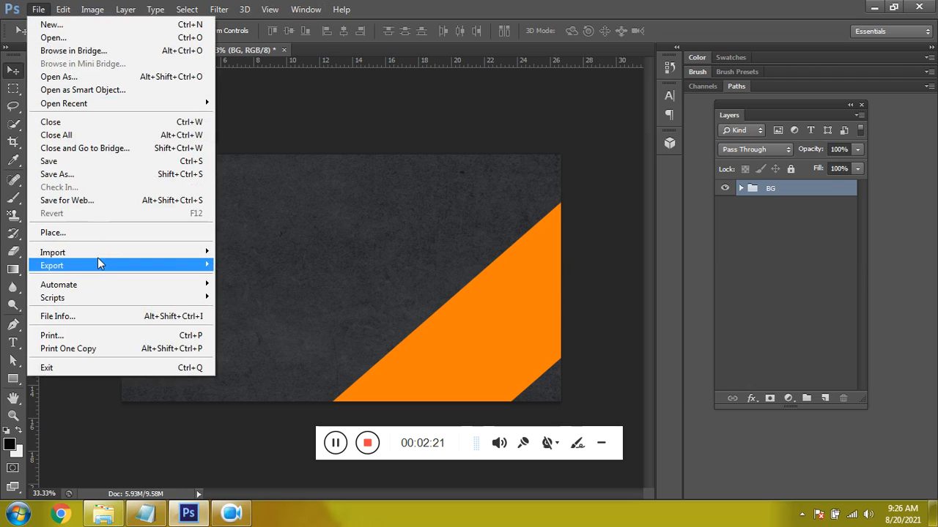
click(108, 236)
double_click(523, 236)
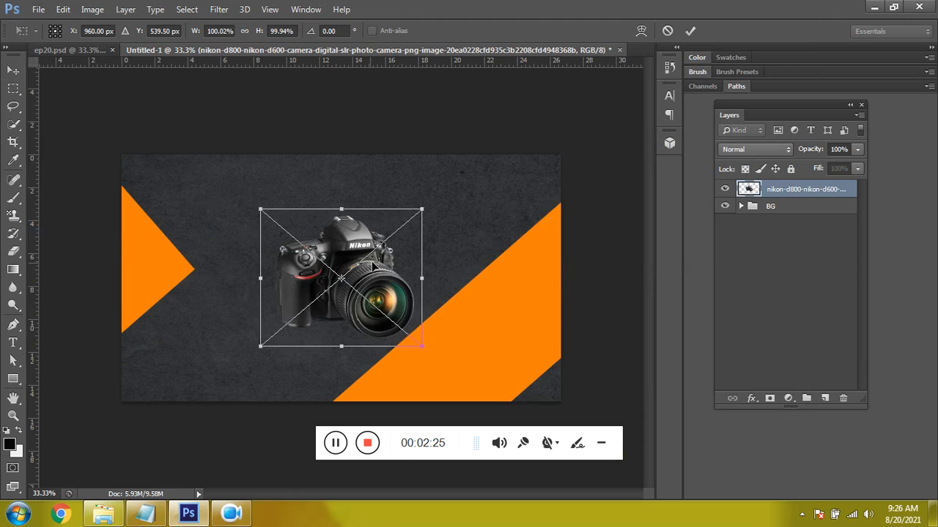
right_click(360, 271)
click(412, 460)
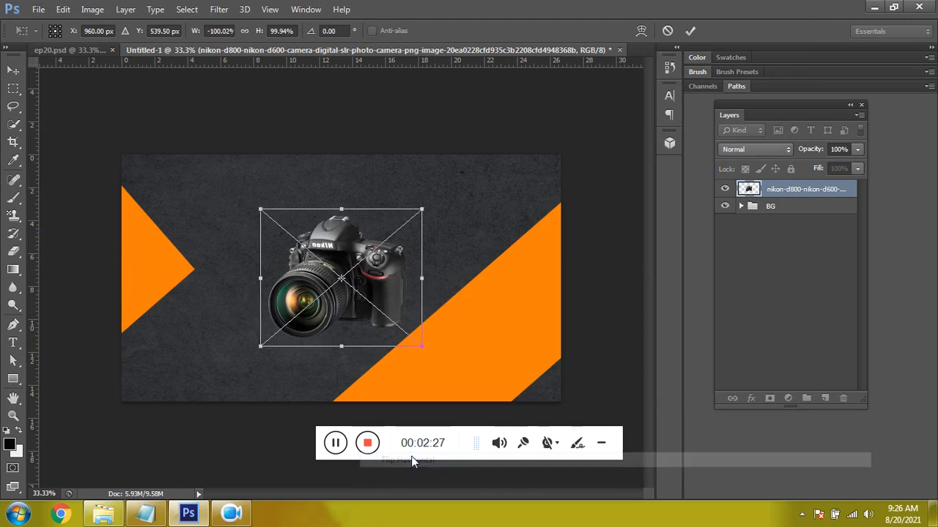
- Scale the camera to about 85%, tilt it about 11° over the diagonal orange band, and duplicate its layer
drag(419, 212, 433, 233)
drag(360, 304, 502, 312)
key(Return)
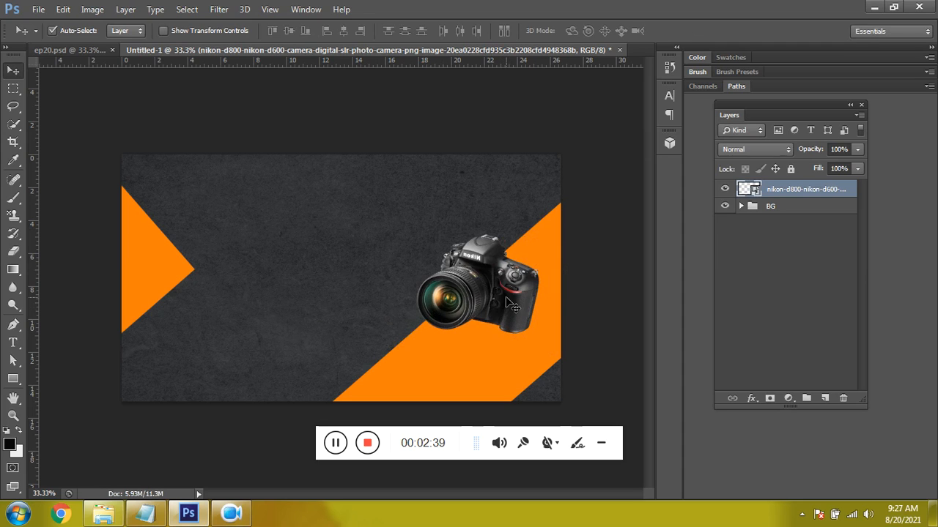
key(ctrl+j)
drag(491, 321, 489, 376)
key(ctrl+z)
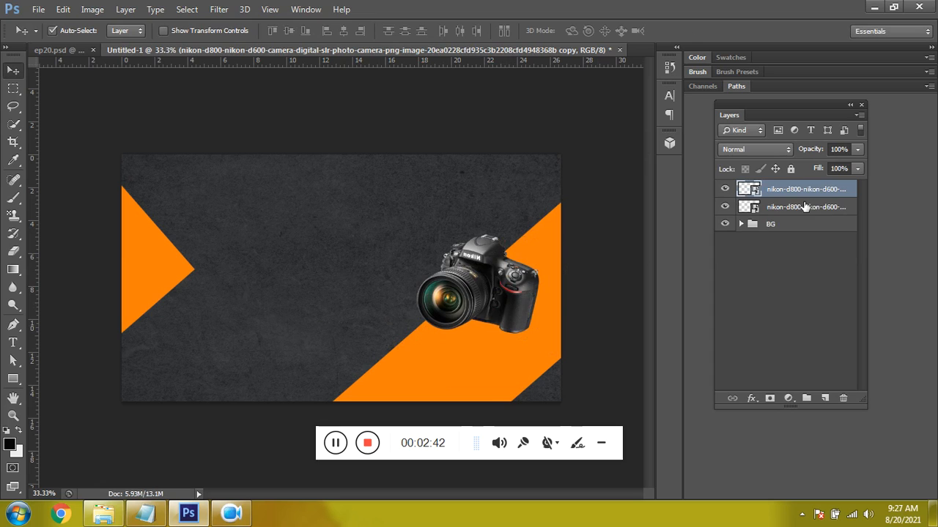
click(805, 208)
drag(507, 300, 505, 337)
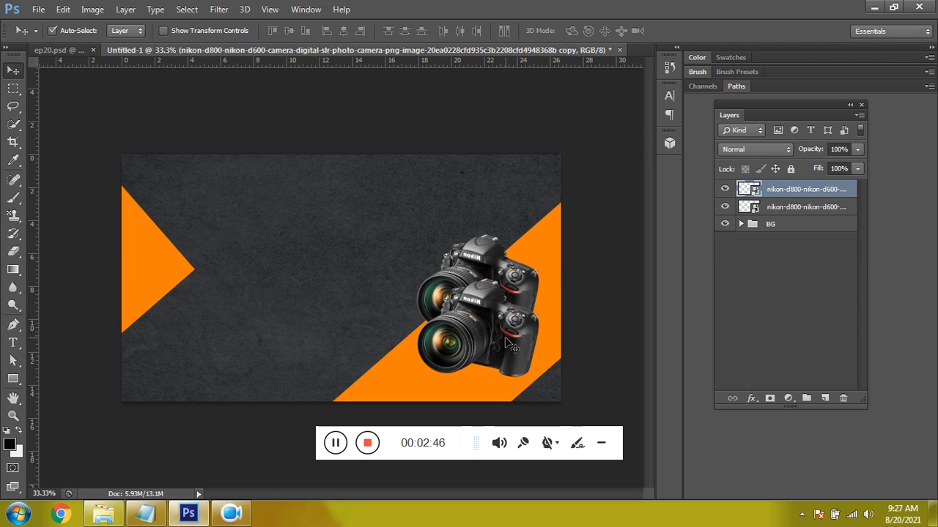
click(515, 291)
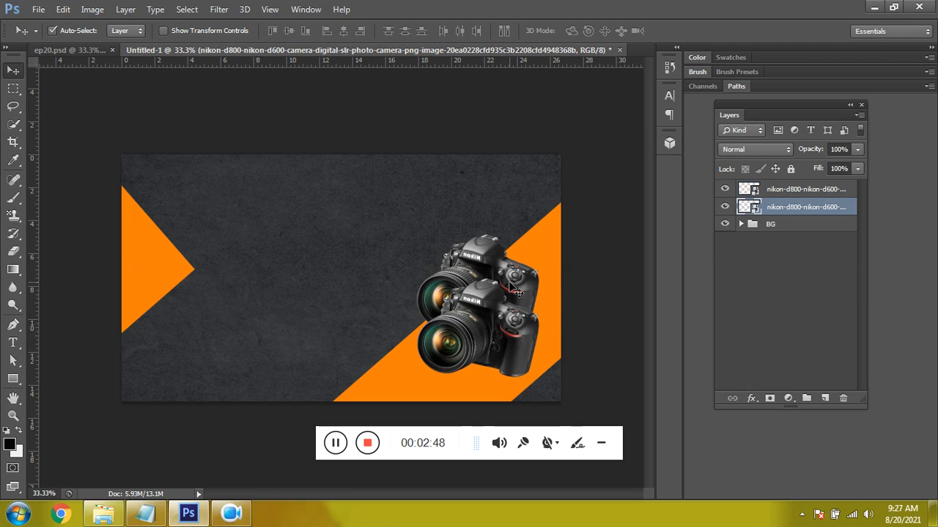
key(ctrl+z)
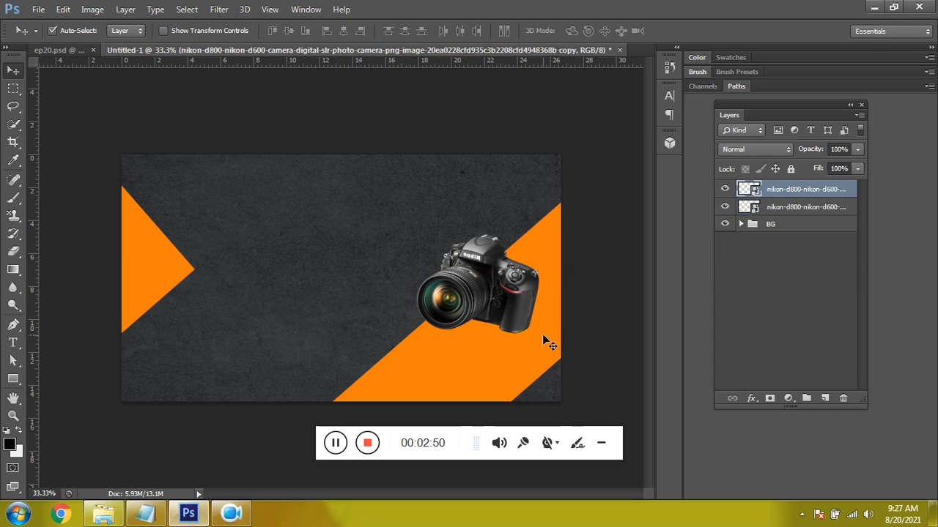
- Shift the lower camera layer straight down and squash it vertically into a thin shape beneath the upright camera
click(786, 212)
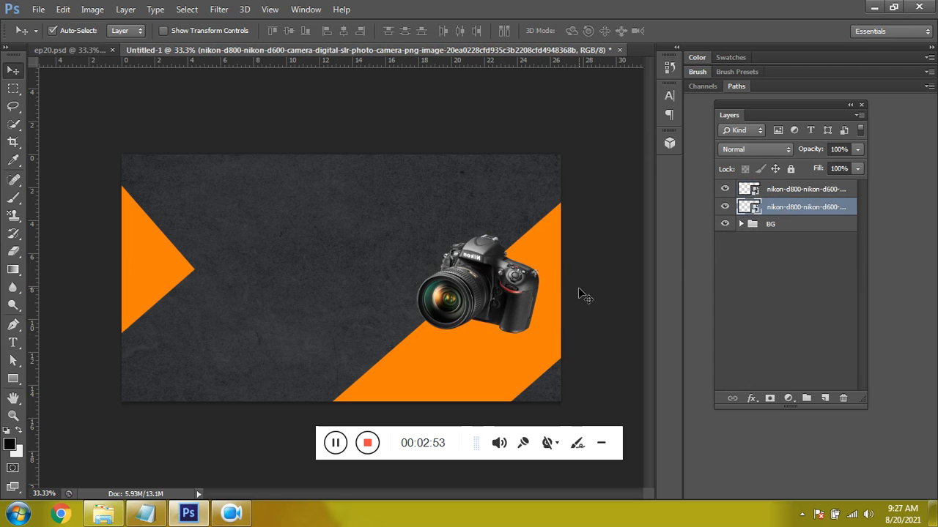
key(shift+Down)
key(shift+Down)
key(shift+Down)
key(shift+Down)
key(shift+Down)
key(shift+Down)
key(shift+Down)
key(shift+Down)
key(shift+Down)
key(shift+Down)
key(shift+Down)
key(shift+Down)
key(shift+Down)
key(shift+Down)
key(shift+Down)
key(Down)
key(ctrl+t)
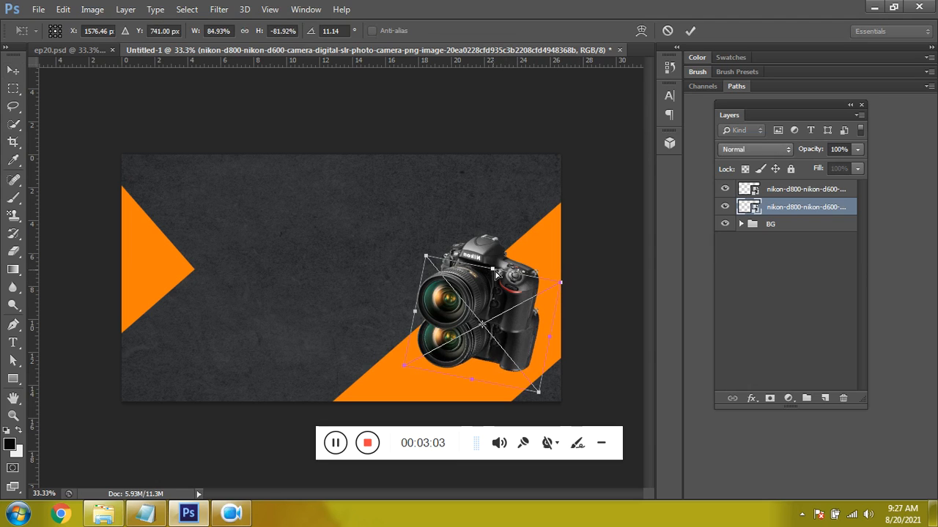
drag(492, 271, 488, 354)
key(Return)
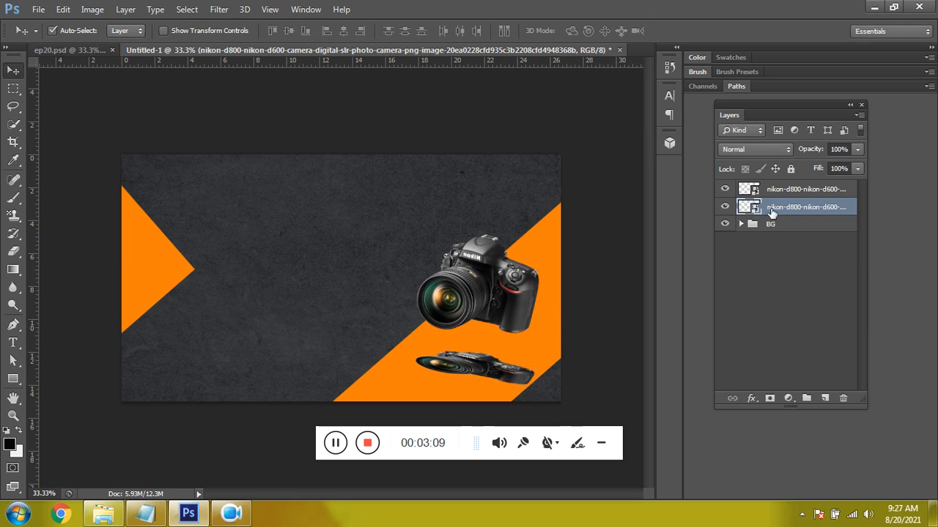
- Apply a near-black #080808 Color Overlay to the squashed camera layer
right_click(790, 211)
click(505, 63)
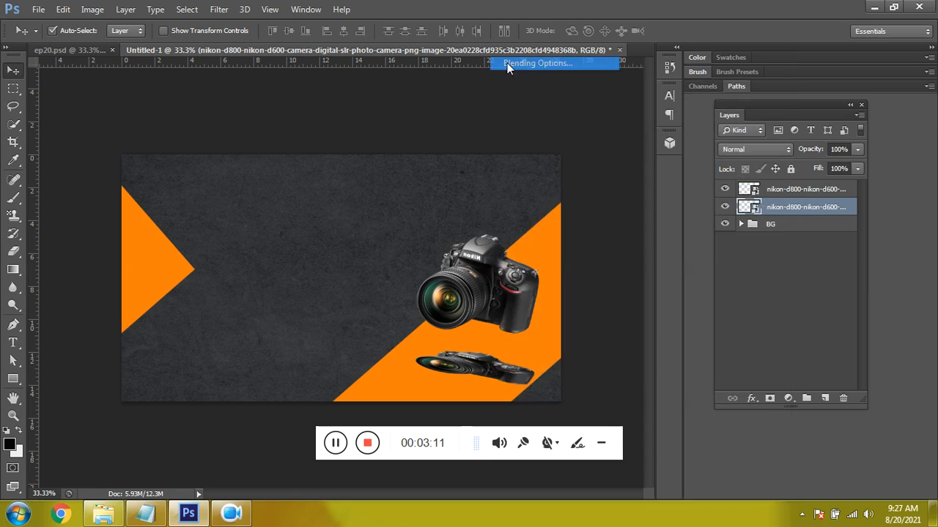
click(543, 330)
click(778, 211)
drag(547, 325, 494, 399)
click(782, 223)
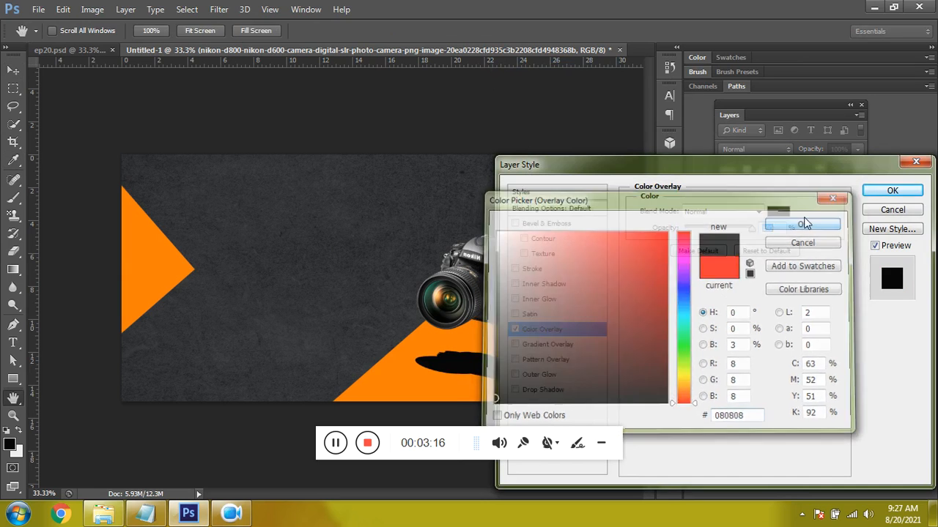
click(895, 192)
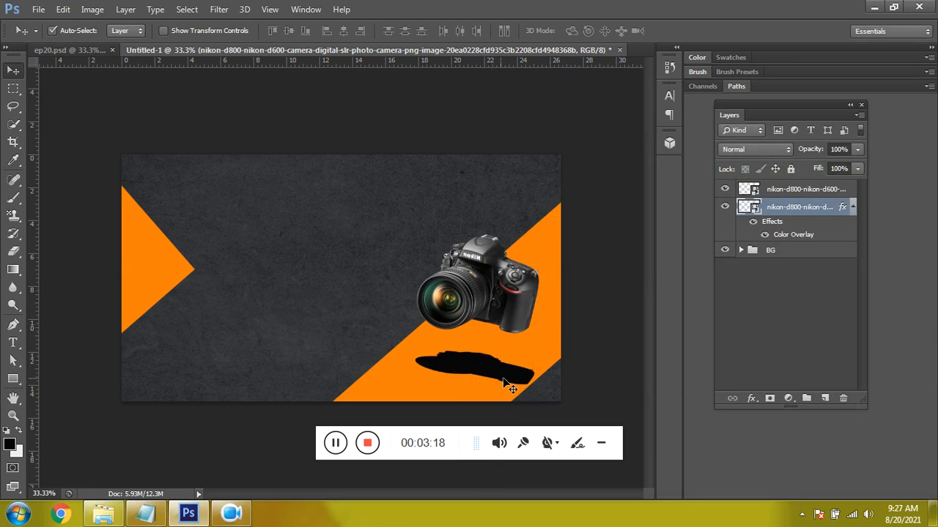
- Nudge the black camera silhouette into place under the camera and soften it with a Gaussian Blur
drag(494, 371, 503, 372)
click(224, 10)
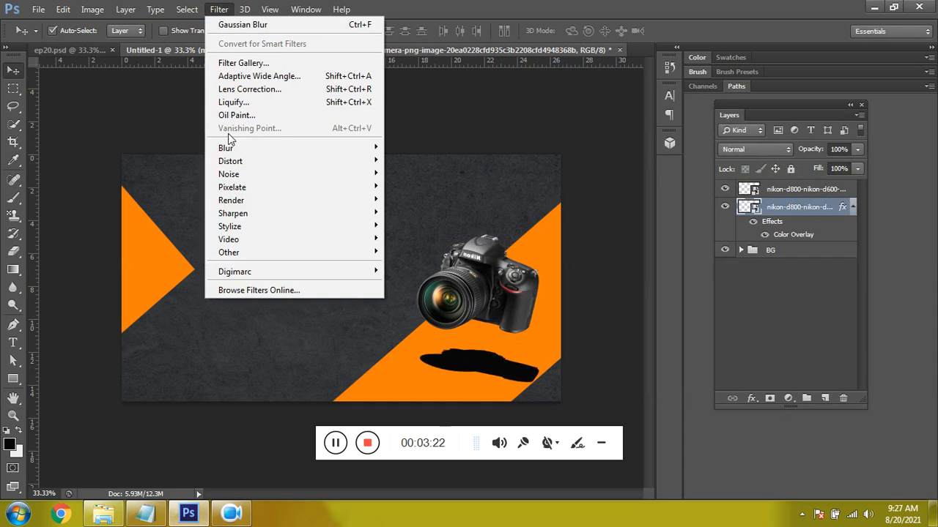
mouse_move(271, 148)
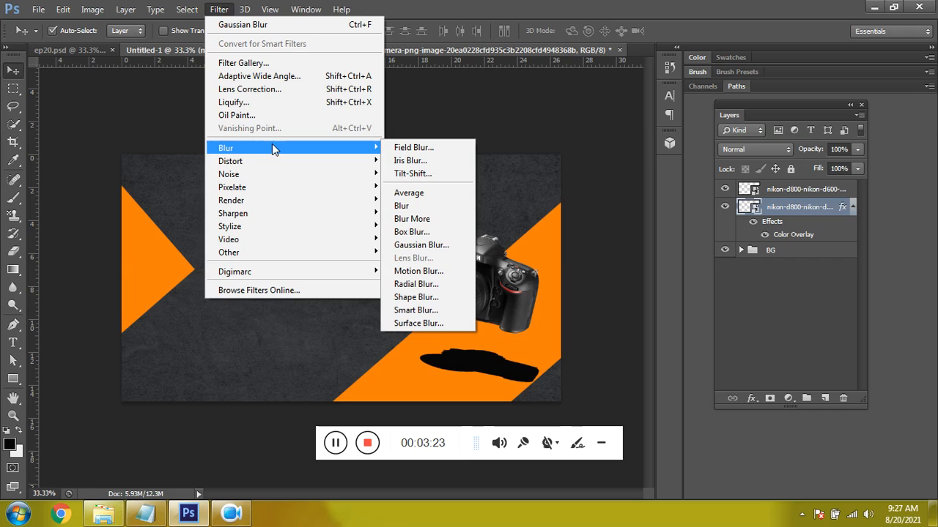
click(423, 245)
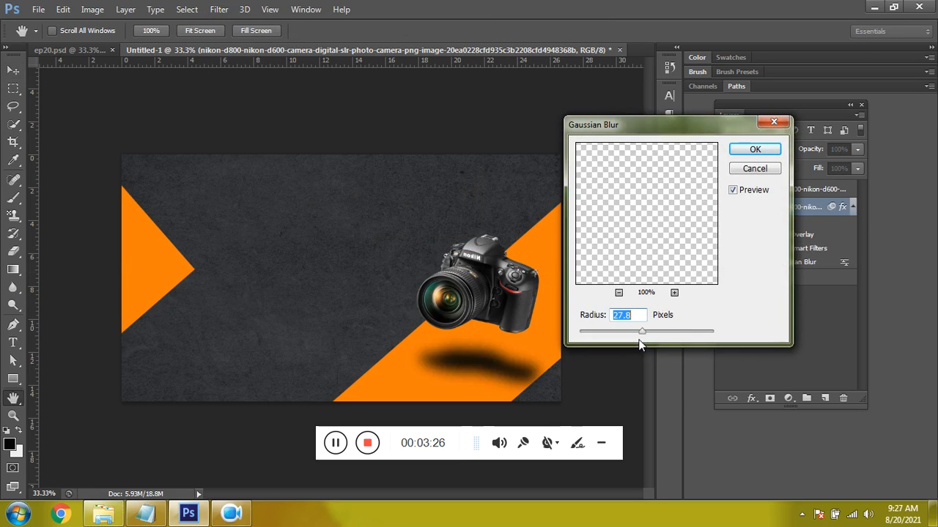
drag(638, 335, 649, 334)
click(753, 151)
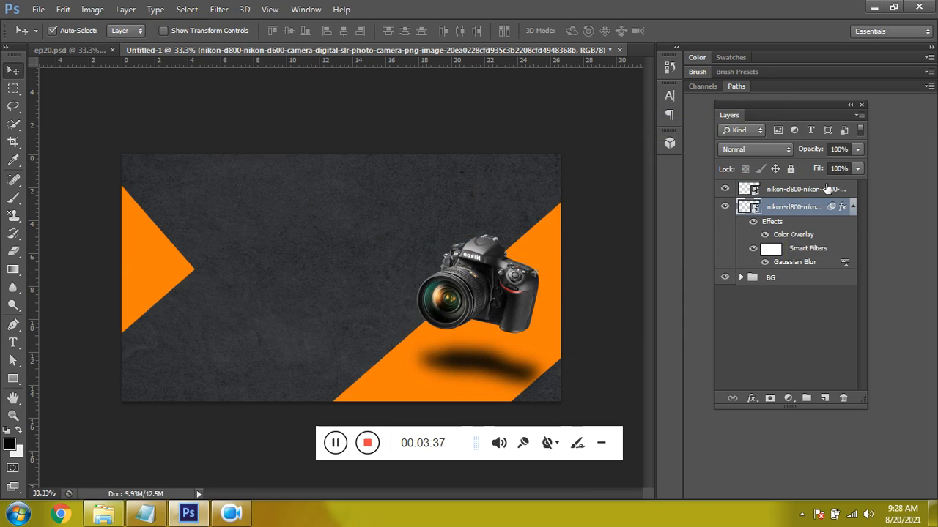
- Set the blurred shadow layer's blend mode to Hard Light and its opacity to 46%
click(754, 151)
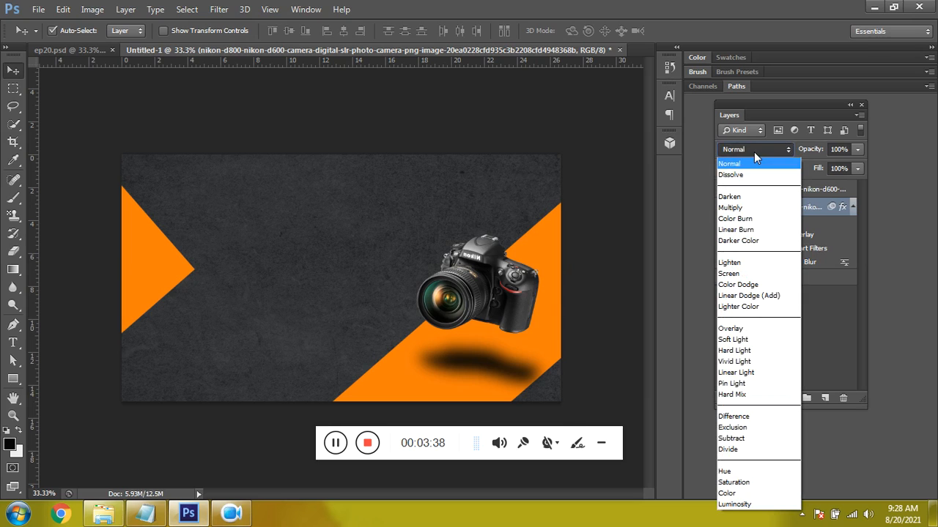
click(740, 285)
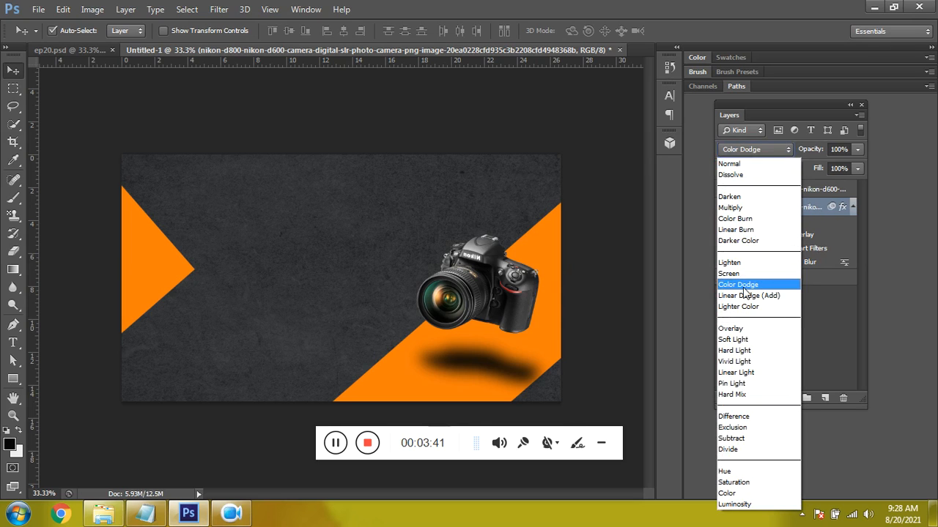
click(747, 149)
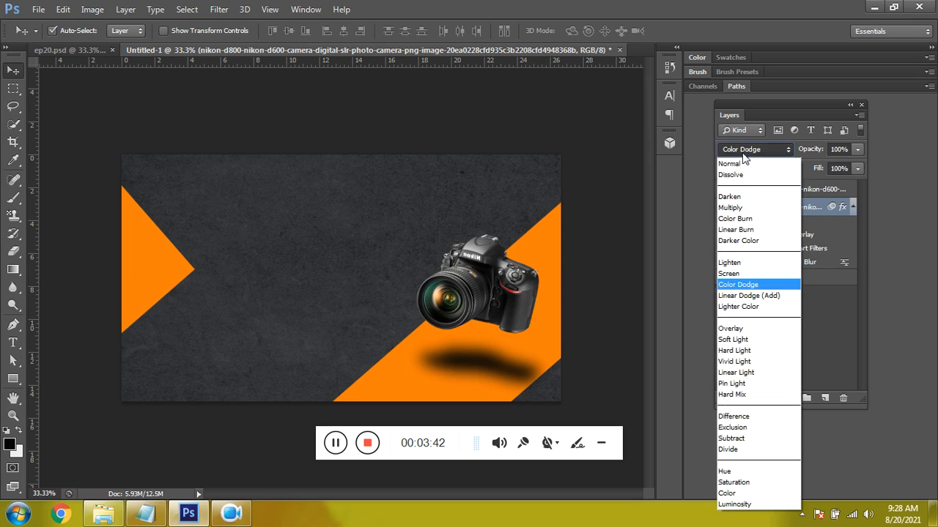
click(743, 354)
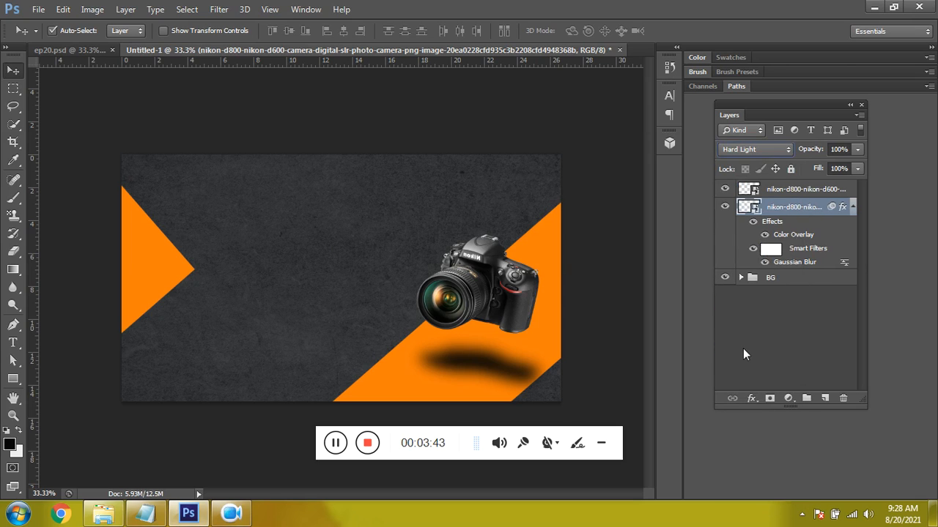
click(857, 150)
drag(845, 164, 820, 166)
click(793, 300)
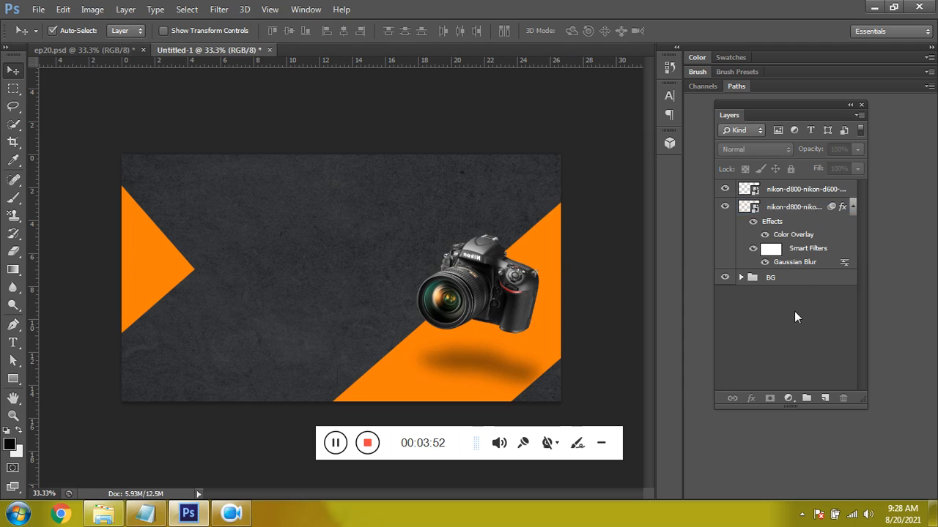
- Group the camera and its shadow layer, and name the group Camera
click(793, 211)
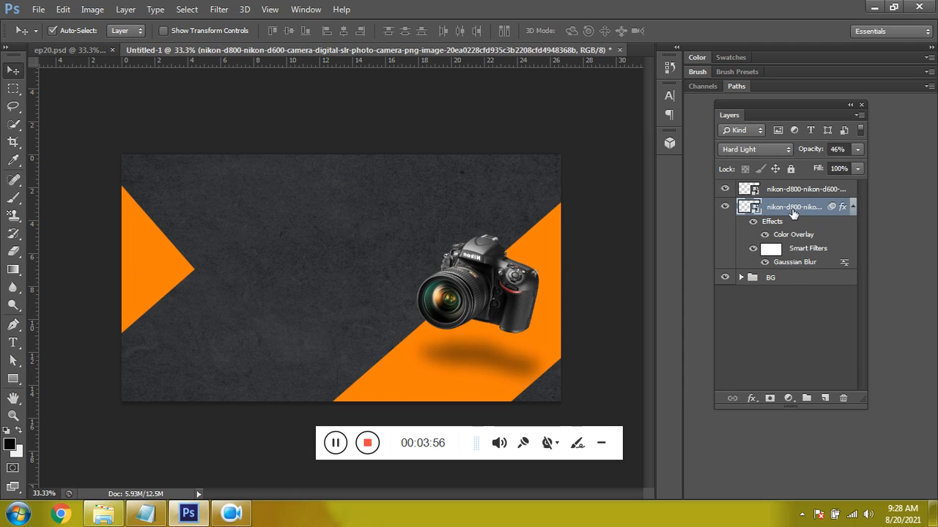
click(852, 209)
click(826, 191)
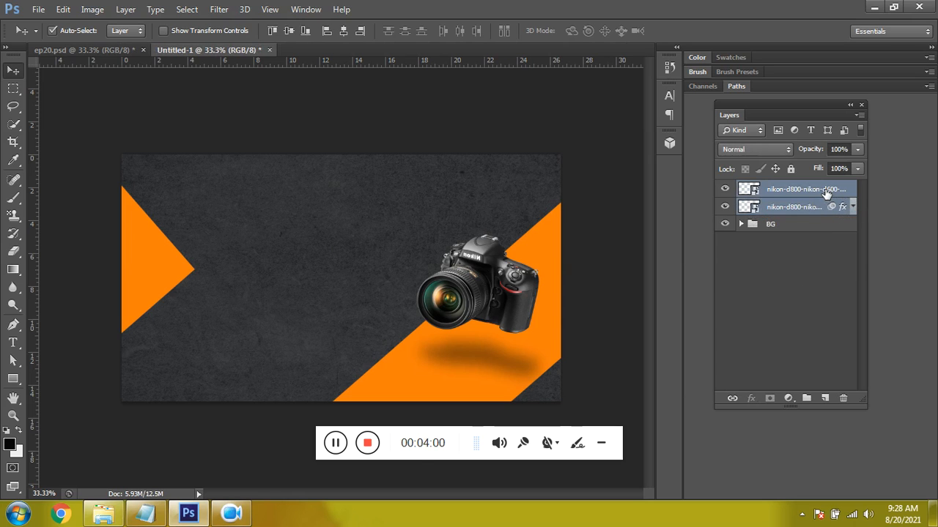
key(ctrl+g)
double_click(780, 190)
text(Can)
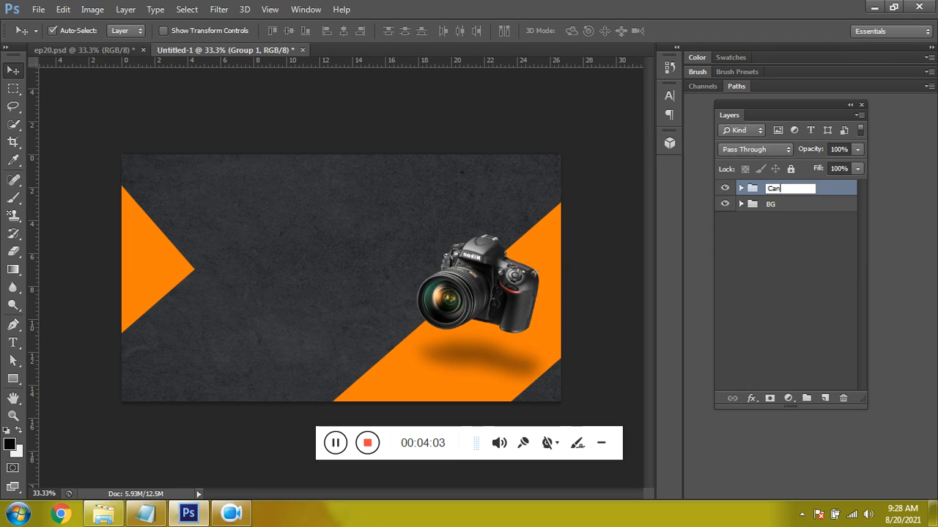
key(BackSpace)
text(mera)
key(Return)
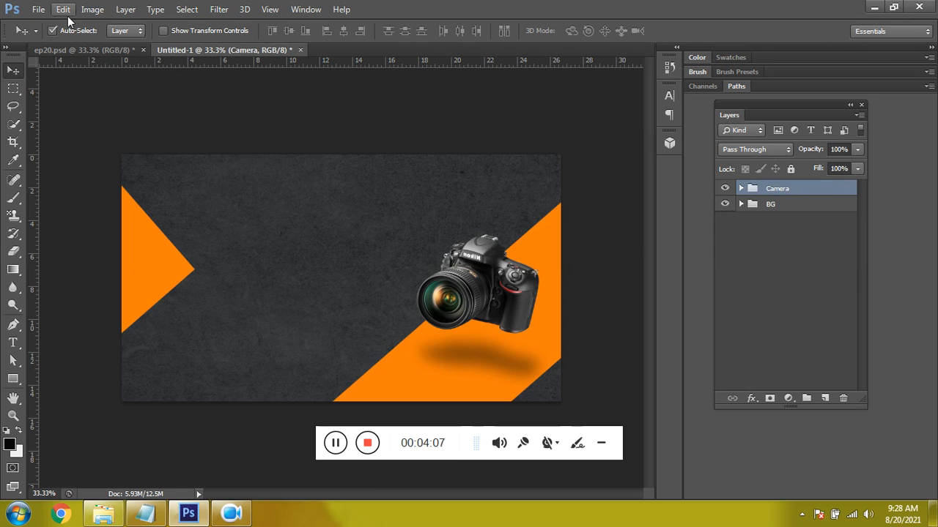
- Place the Minolta zoom lens image, flip it horizontally, and position it small over the orange triangle, partly beyond the canvas's left edge
click(39, 9)
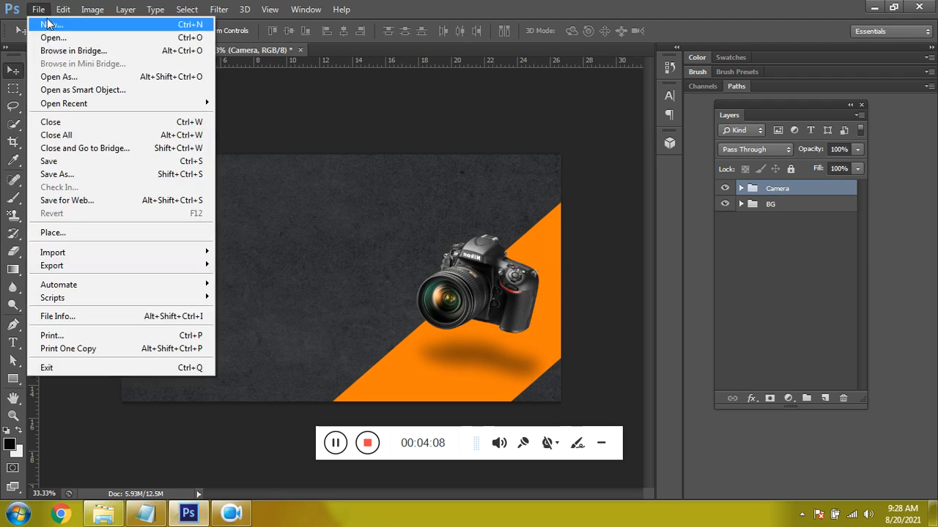
click(71, 235)
click(725, 110)
click(762, 396)
right_click(433, 254)
click(473, 442)
drag(531, 151, 158, 264)
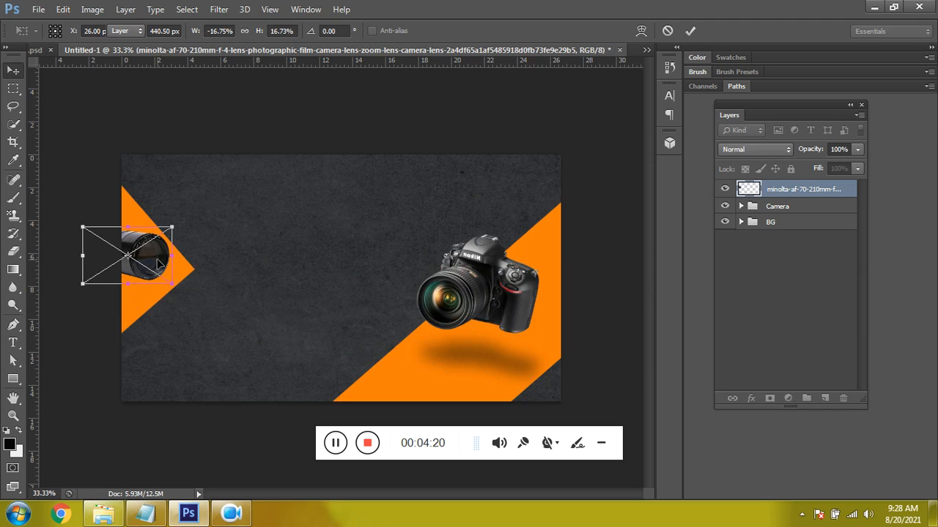
key(Return)
- Place the round camera-lens image, scale it down, and position it partly beyond the canvas's upper edge, left of centre
click(38, 9)
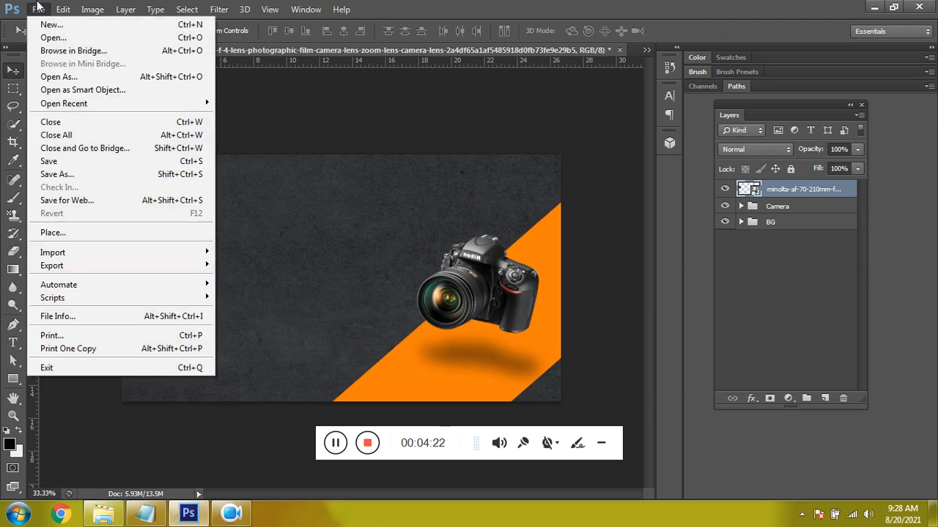
click(41, 234)
click(607, 130)
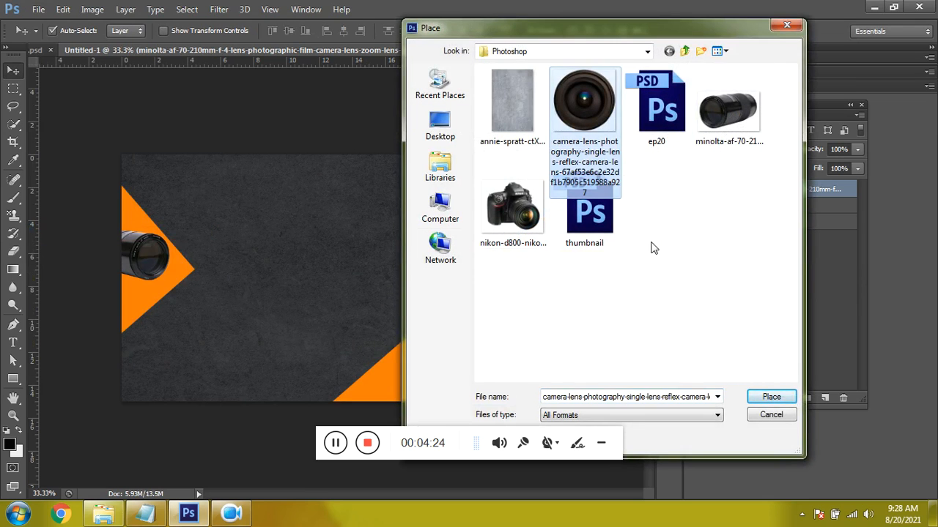
click(772, 397)
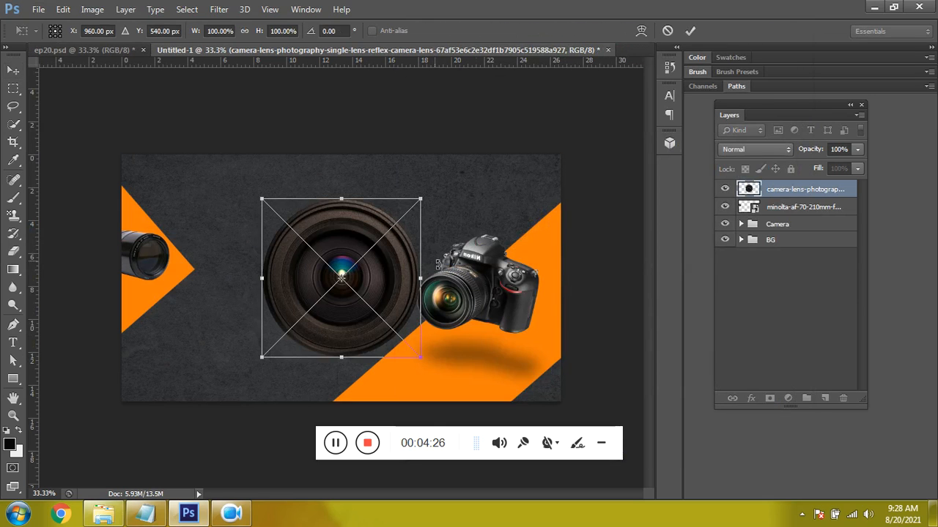
drag(421, 198, 380, 246)
drag(363, 287, 321, 180)
key(Return)
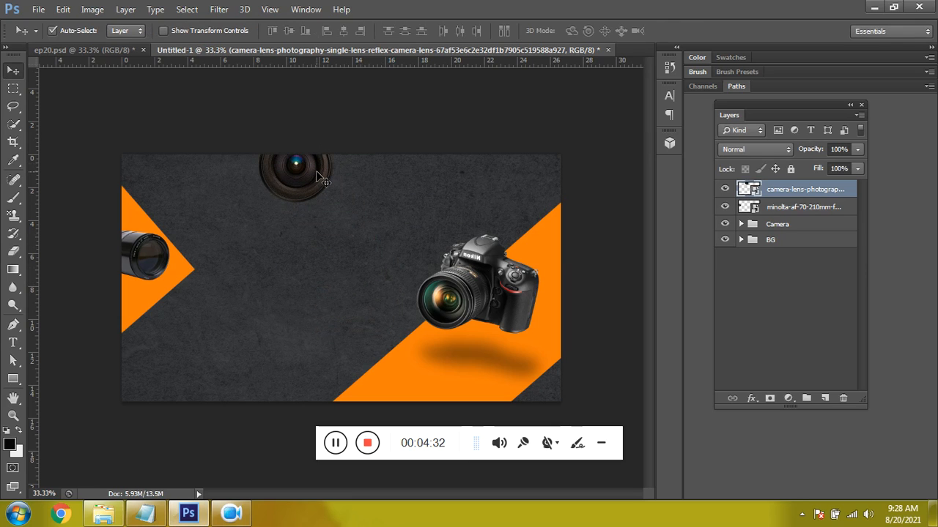
- Add a drop shadow to the round lens layer with global light off, distance 16 px, spread 21% and size 59 px
right_click(311, 181)
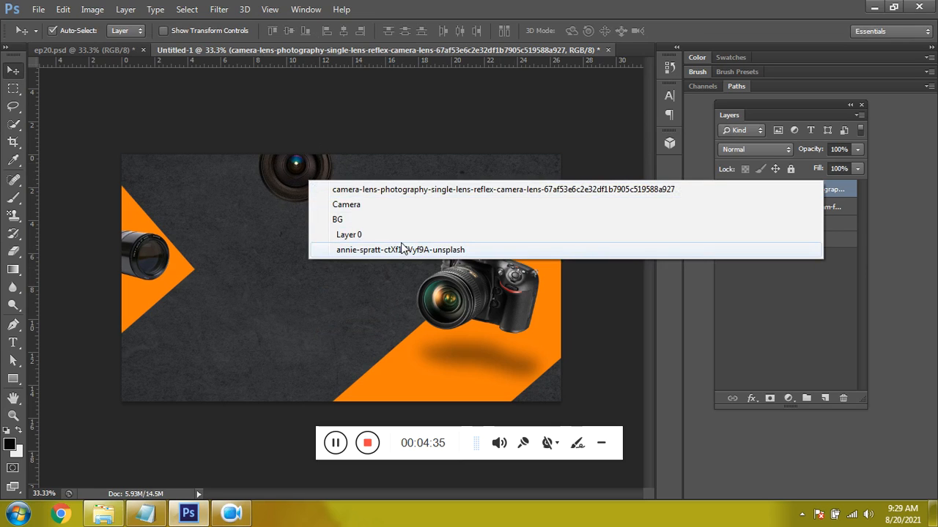
click(759, 193)
right_click(761, 192)
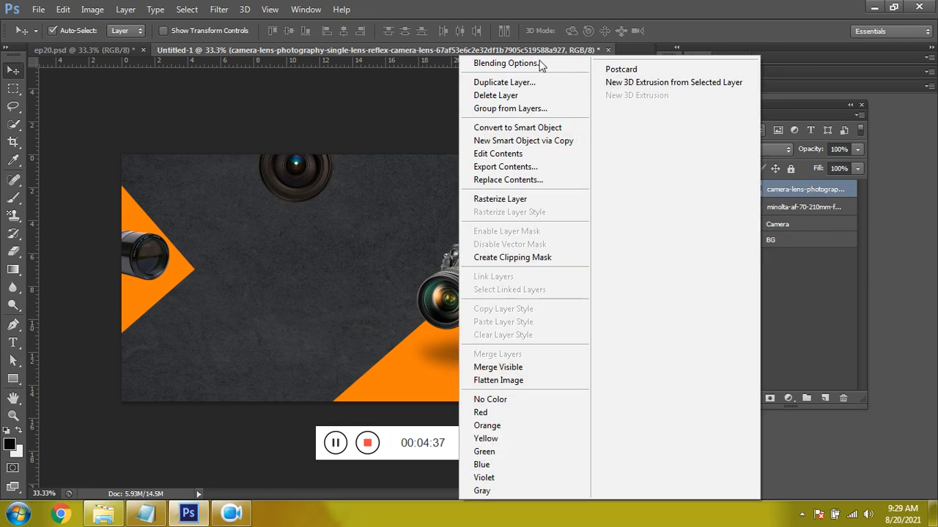
click(519, 57)
right_click(791, 194)
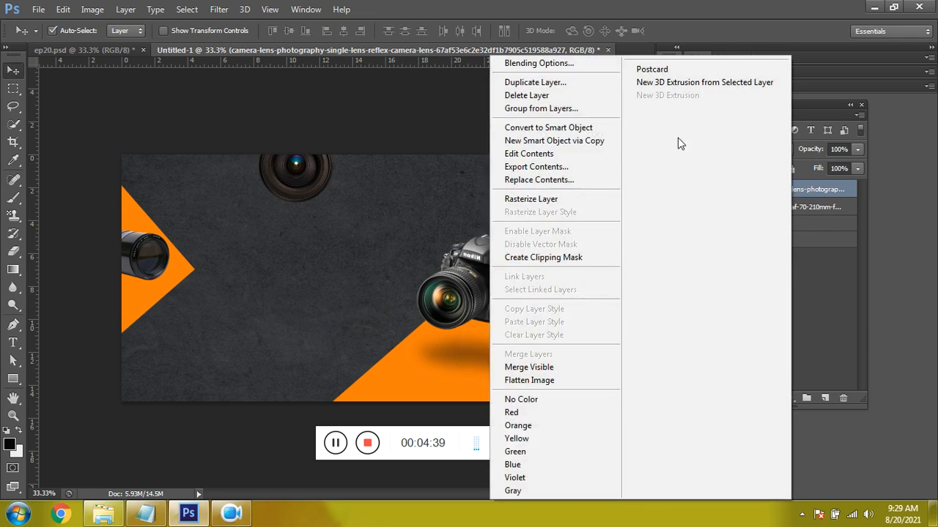
click(551, 64)
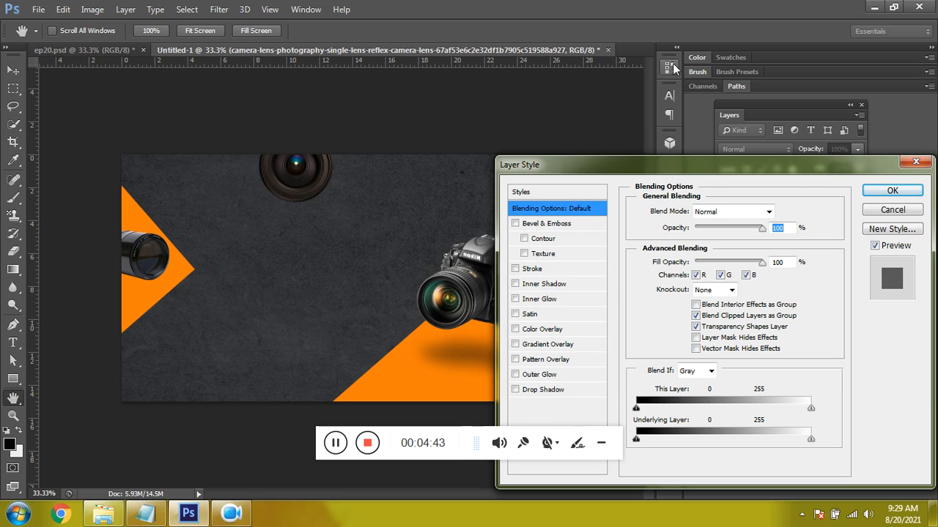
drag(666, 173, 659, 47)
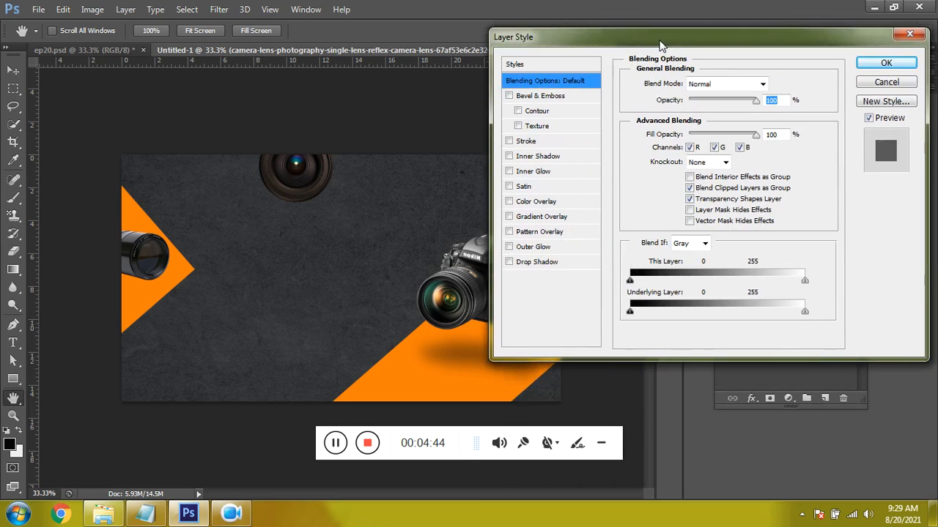
click(529, 266)
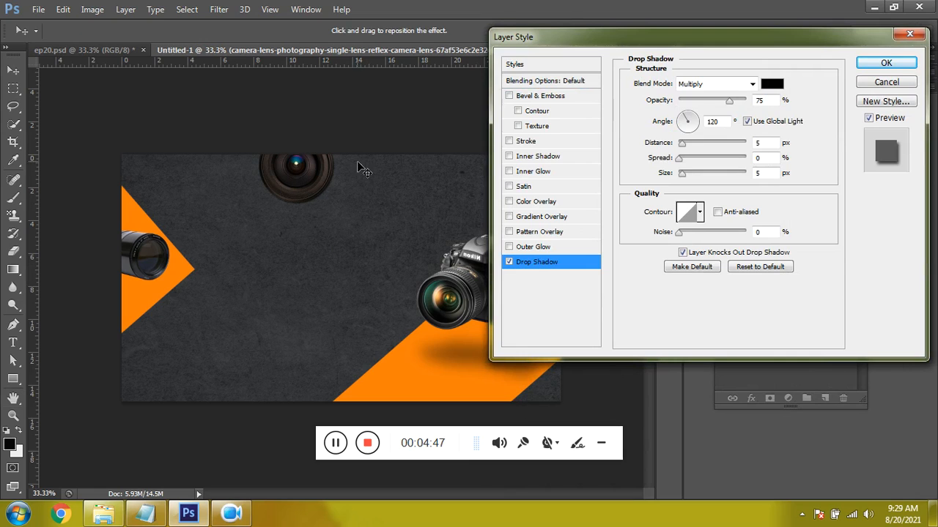
drag(682, 144, 697, 174)
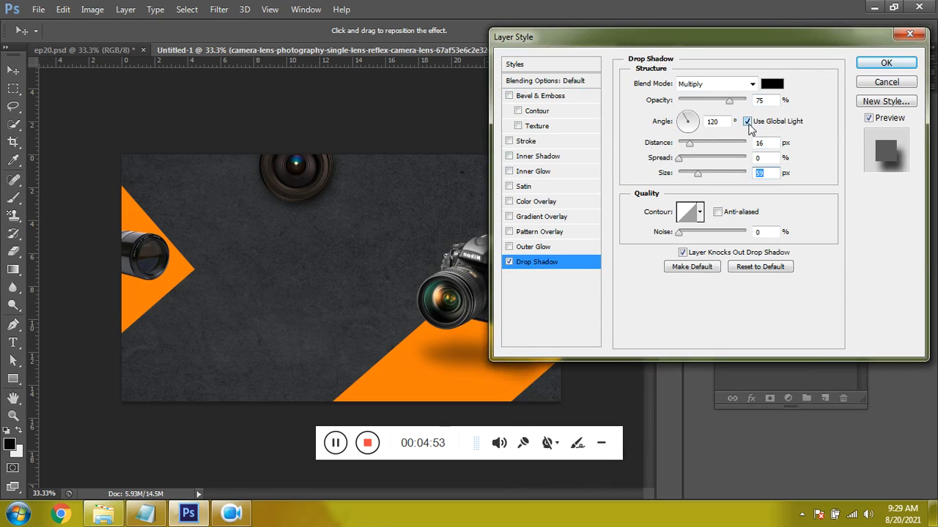
drag(689, 160, 698, 163)
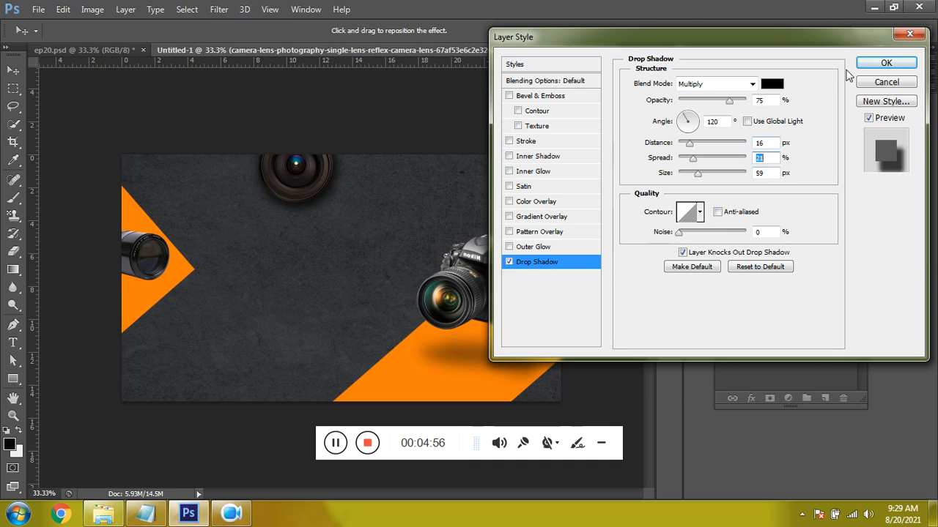
click(885, 64)
- Add a drop shadow to the Minolta zoom lens layer with distance 24 px, spread 29% and size 46 px
click(154, 253)
right_click(776, 233)
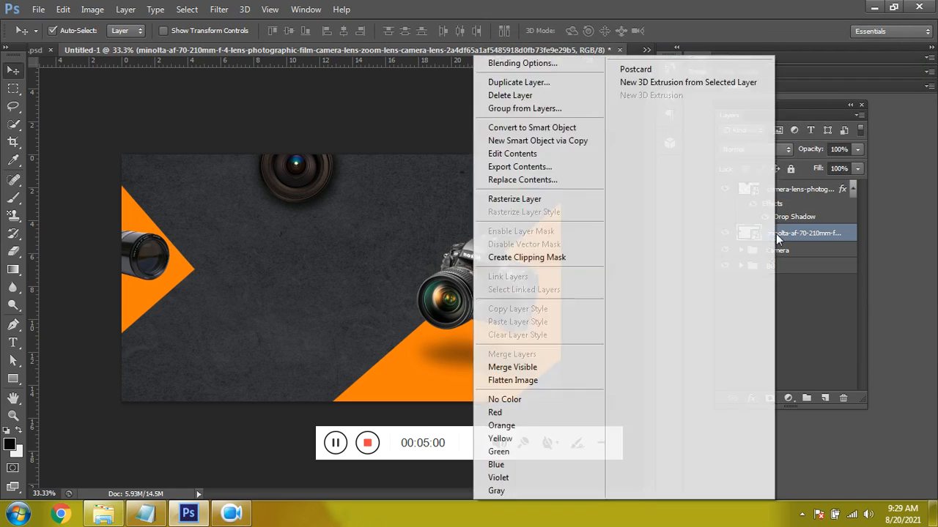
click(524, 64)
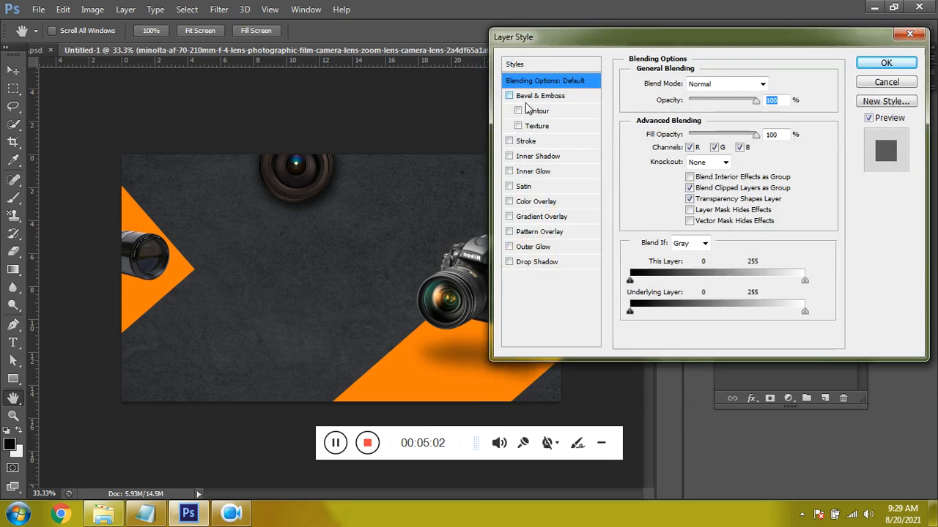
click(524, 265)
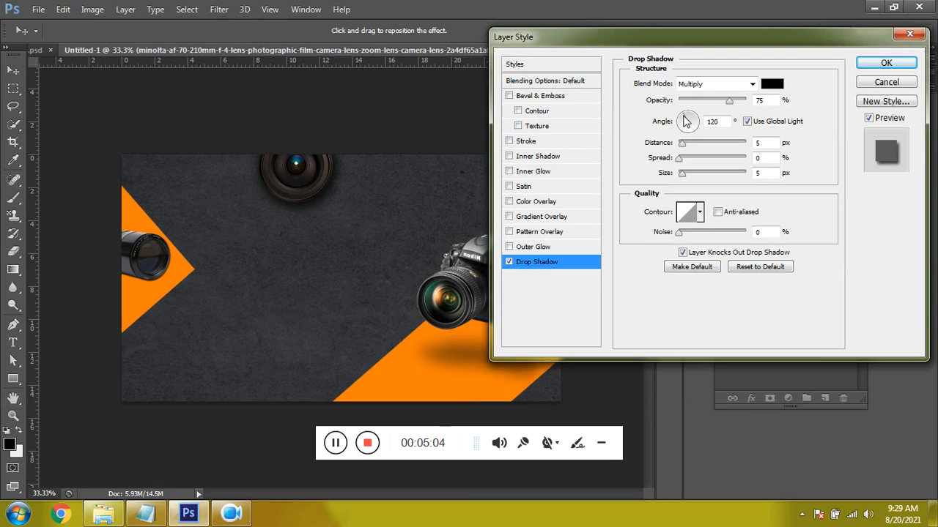
drag(683, 150, 693, 174)
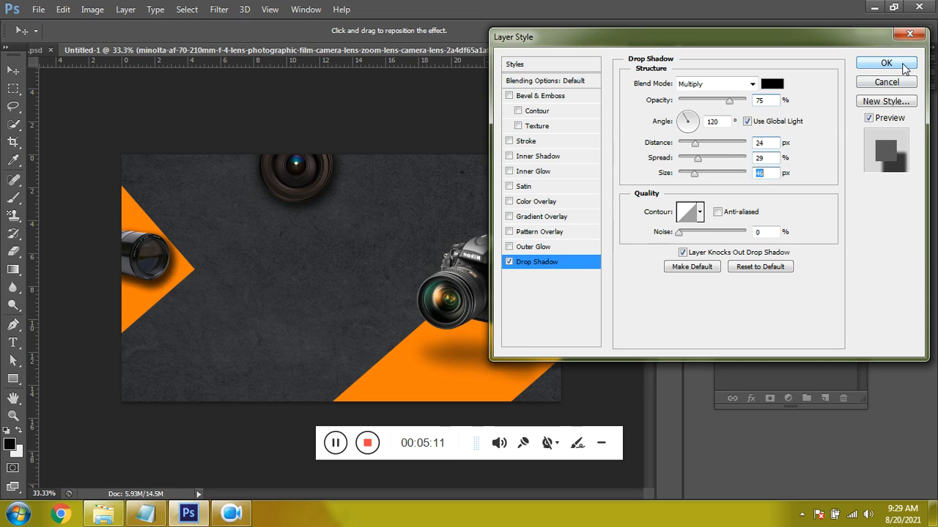
click(902, 64)
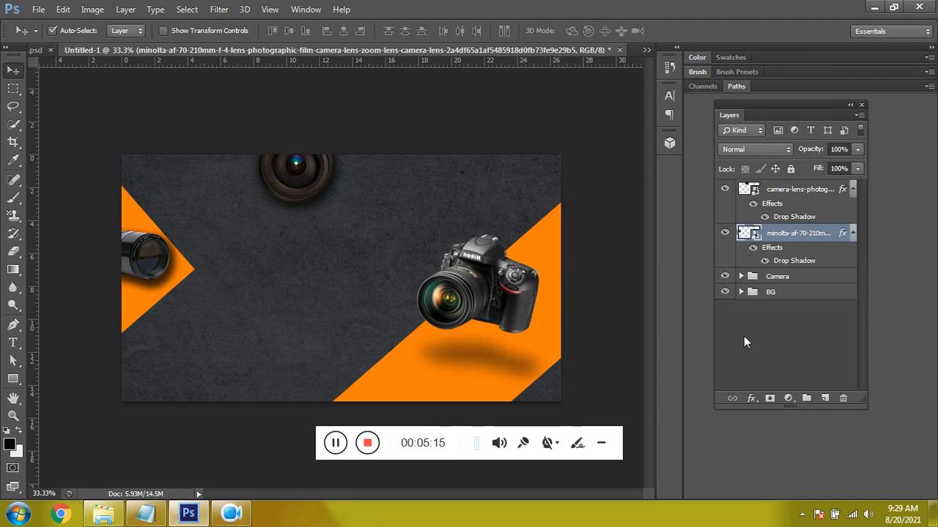
- Check the font names in the Notepad notes, and paste PHOTOGRAPHY from there as a new text layer on the dark area
click(145, 513)
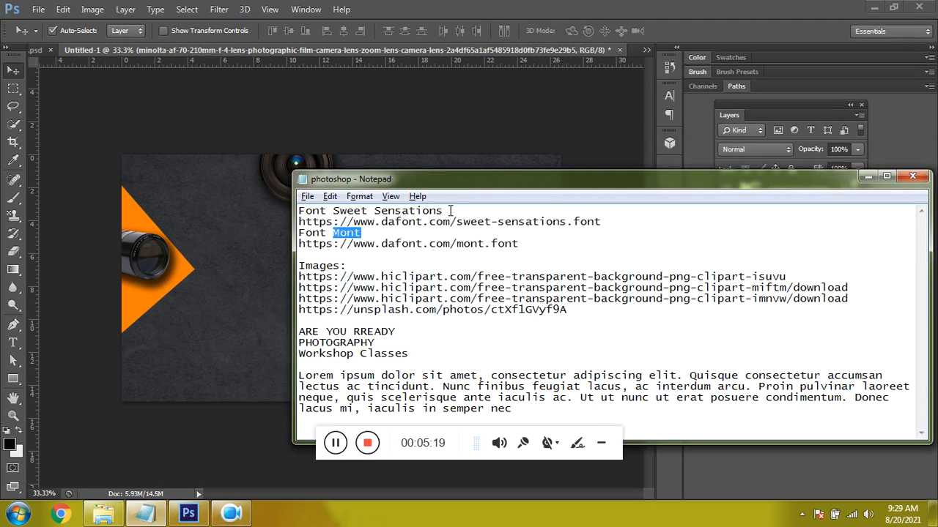
drag(450, 210, 320, 211)
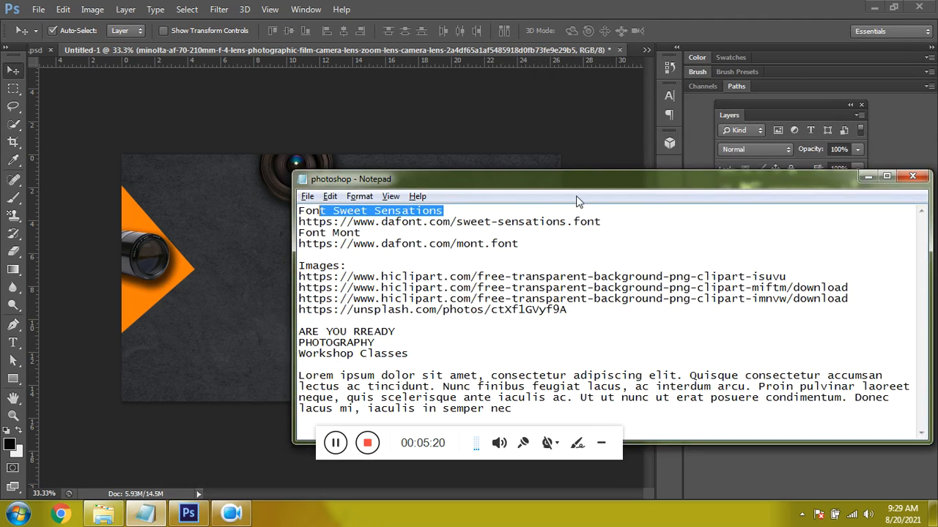
click(867, 177)
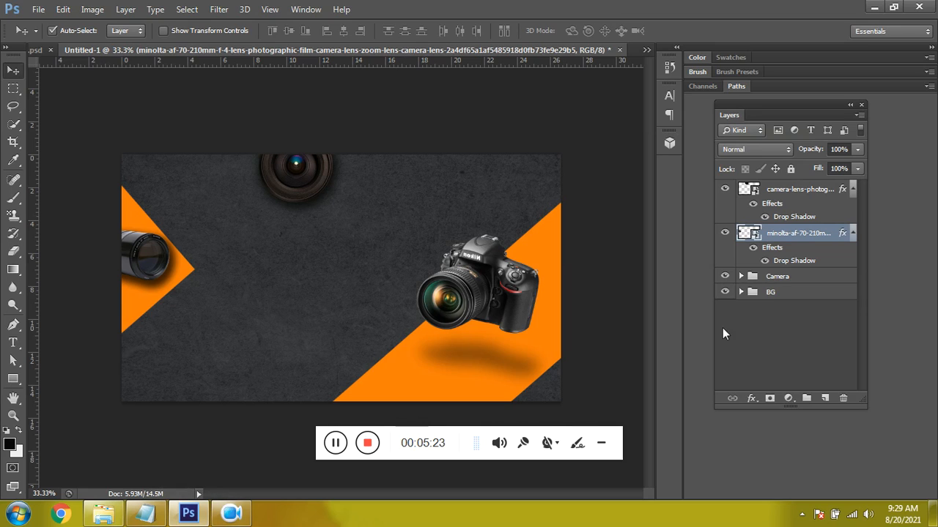
click(790, 344)
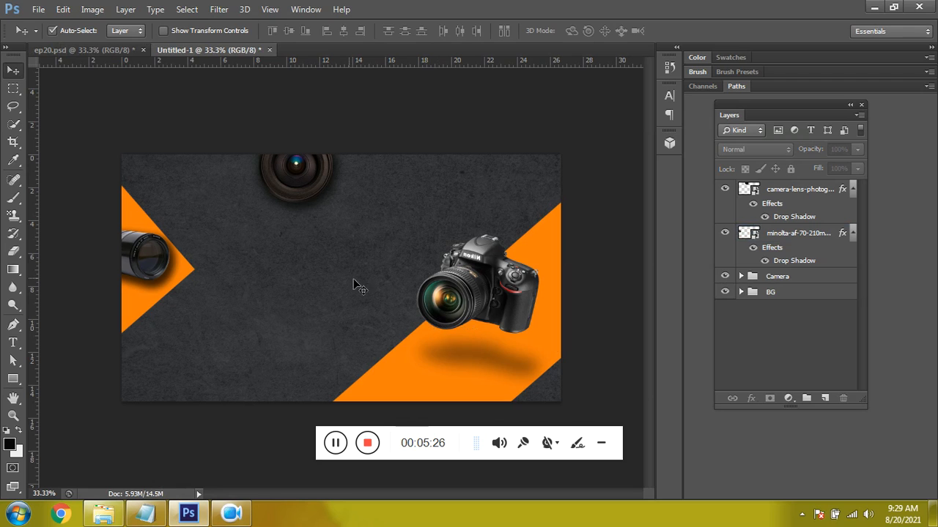
key(t)
click(249, 252)
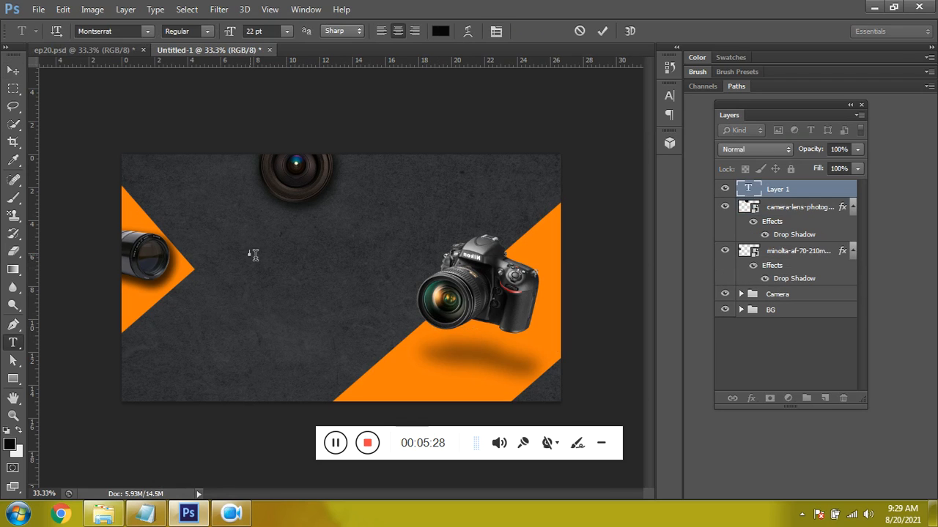
click(162, 514)
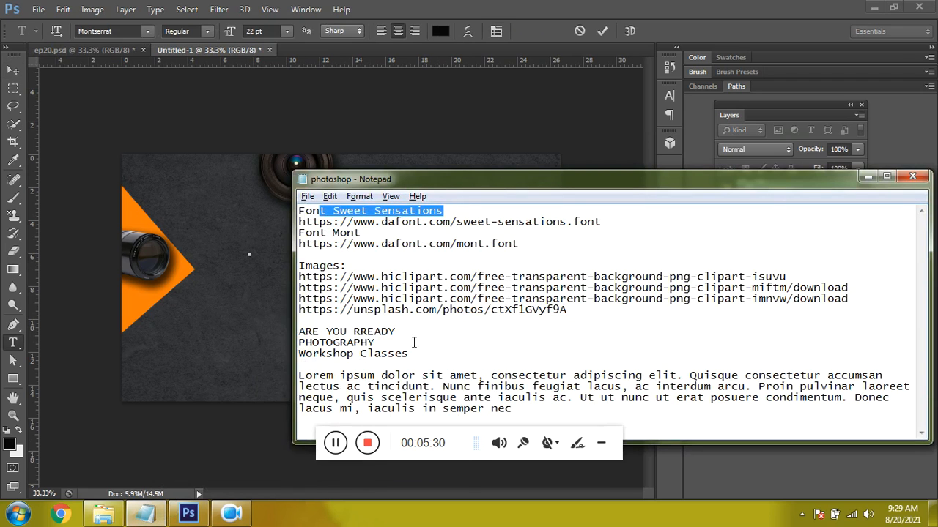
drag(375, 342, 312, 346)
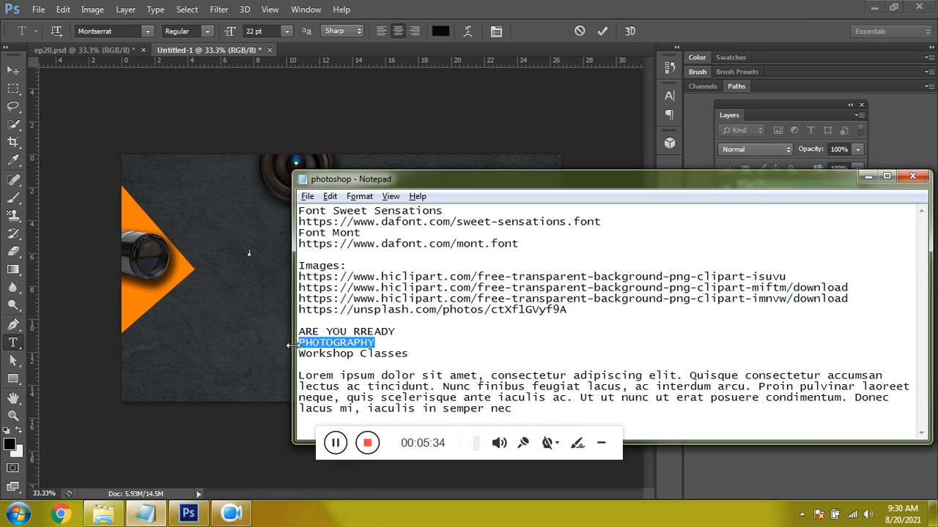
key(ctrl+c)
key(alt+Tab)
key(ctrl+v)
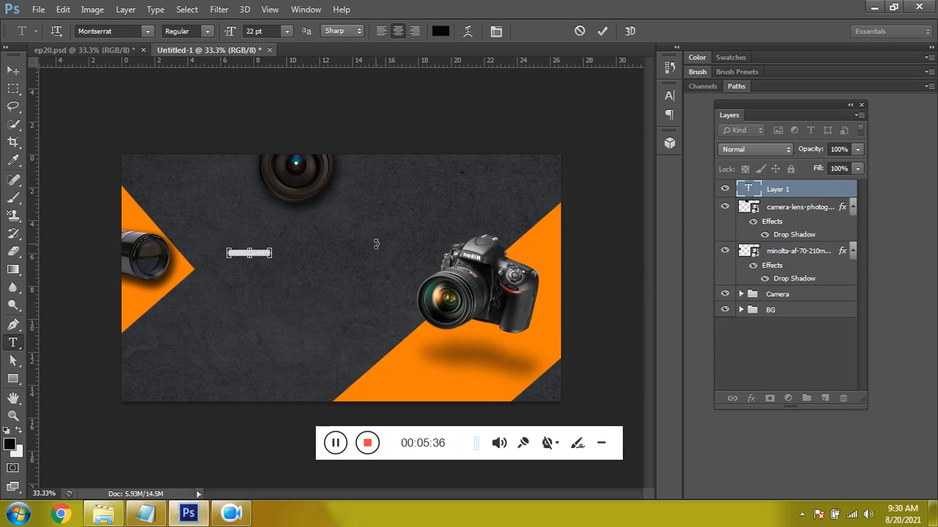
- Format the PHOTOGRAPHY text in the Mont font, Heavy style, with the text colour #e6d3d3
click(131, 27)
text(Mont)
click(440, 31)
mouse_move(504, 247)
mouse_down()
mouse_move(491, 224)
mouse_move(506, 246)
mouse_up()
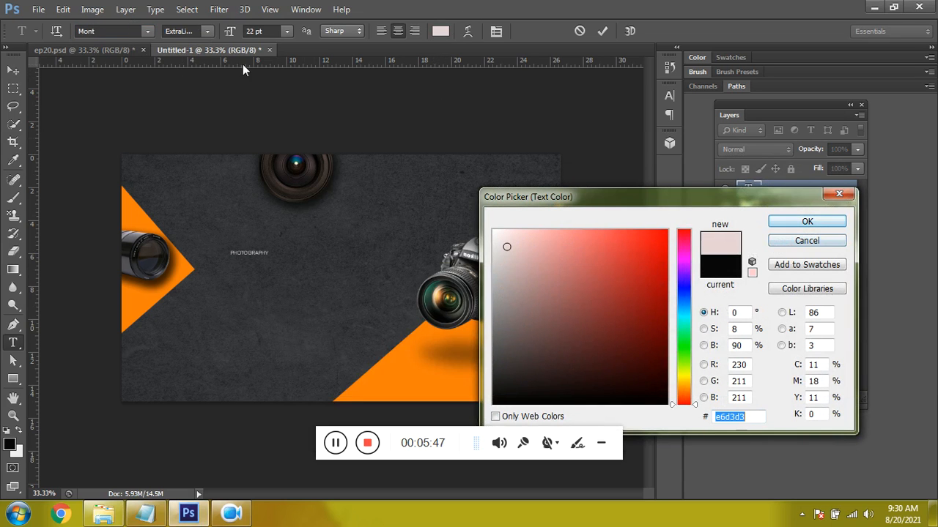
click(807, 221)
click(207, 34)
click(203, 60)
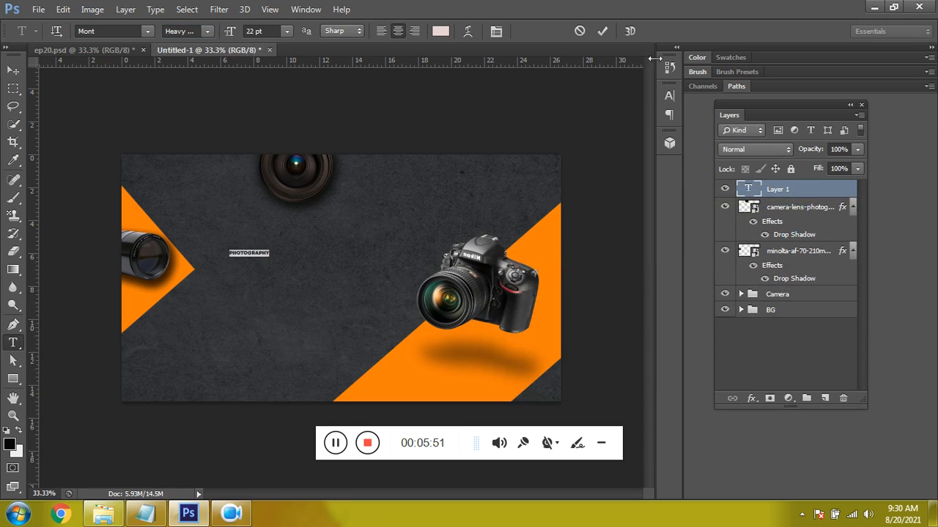
click(602, 31)
- Scale the PHOTOGRAPHY text up to about 106 pt so that it spans the dark area beside the camera
key(ctrl+t)
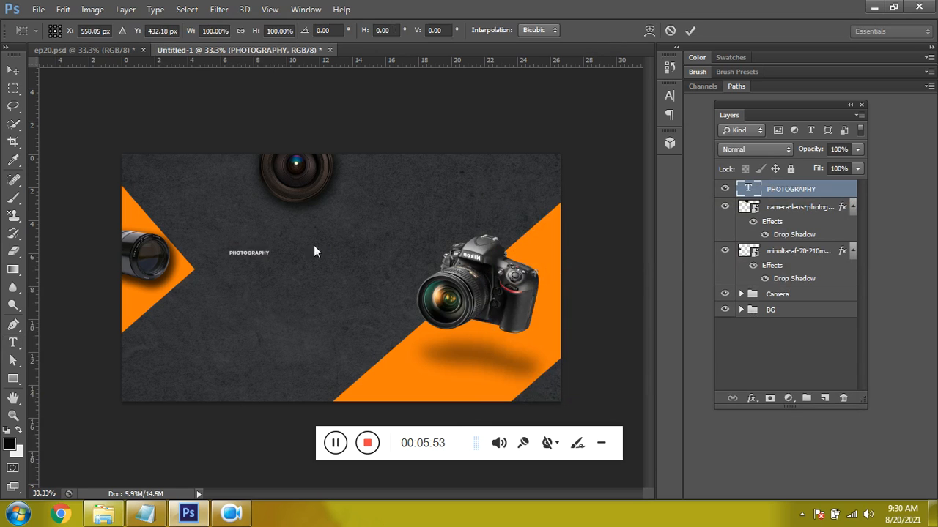
drag(269, 257, 348, 253)
key(Return)
- Recolour the PHOTOGRAPHY text to white (#ffffff) and move it slightly down and to the left
key(t)
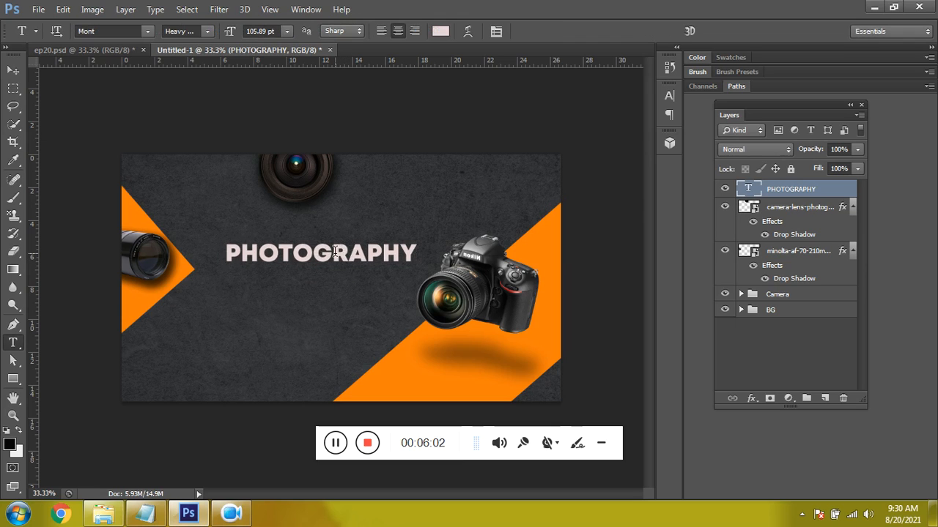
double_click(335, 252)
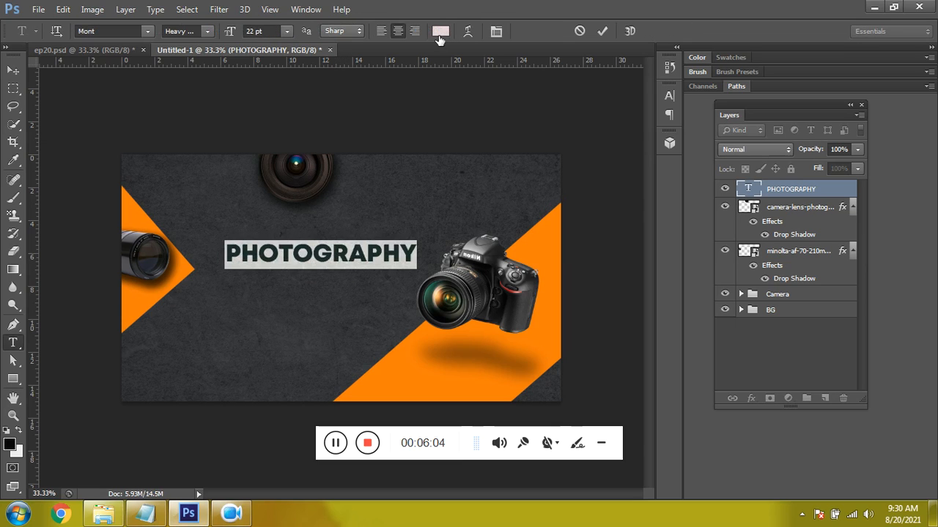
click(438, 34)
drag(498, 235, 483, 224)
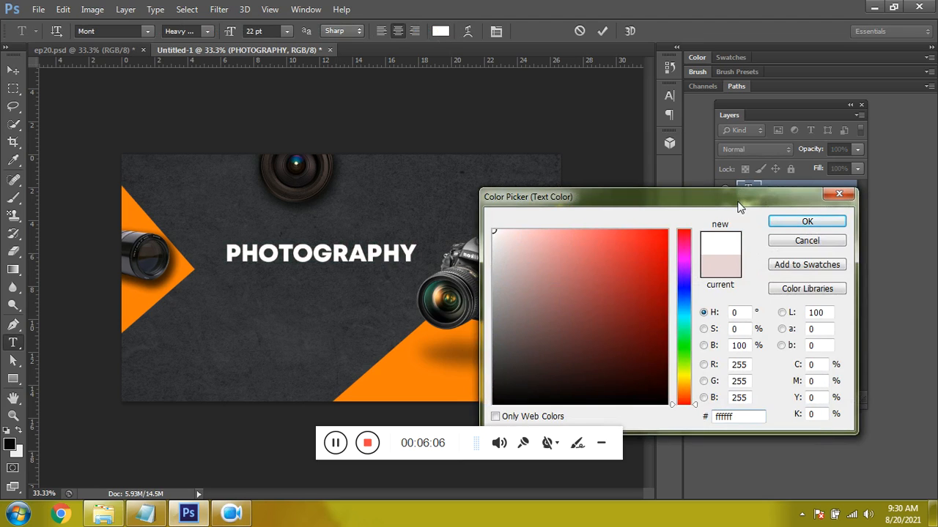
click(786, 219)
click(600, 31)
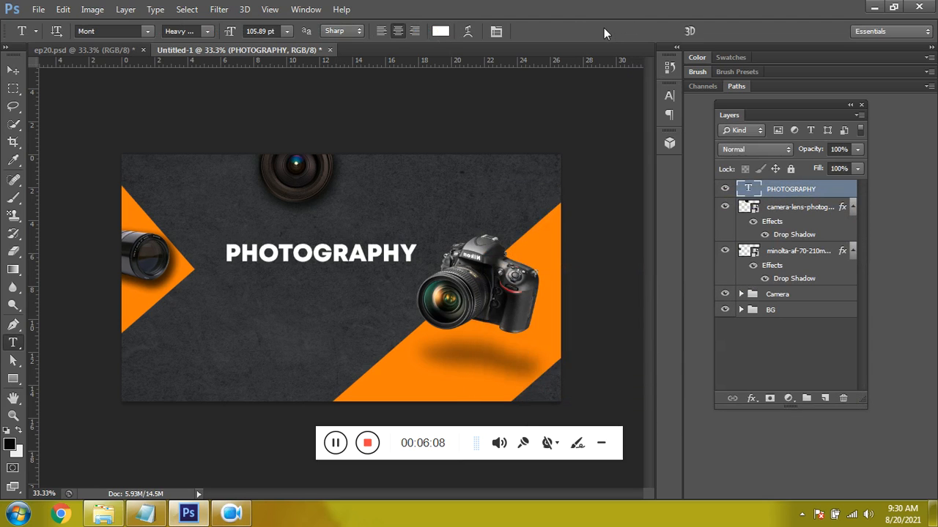
key(v)
drag(324, 235, 314, 252)
- Copy ARE YOU RREADY from the Notepad notes and paste it as a new text layer just above PHOTOGRAPHY
key(t)
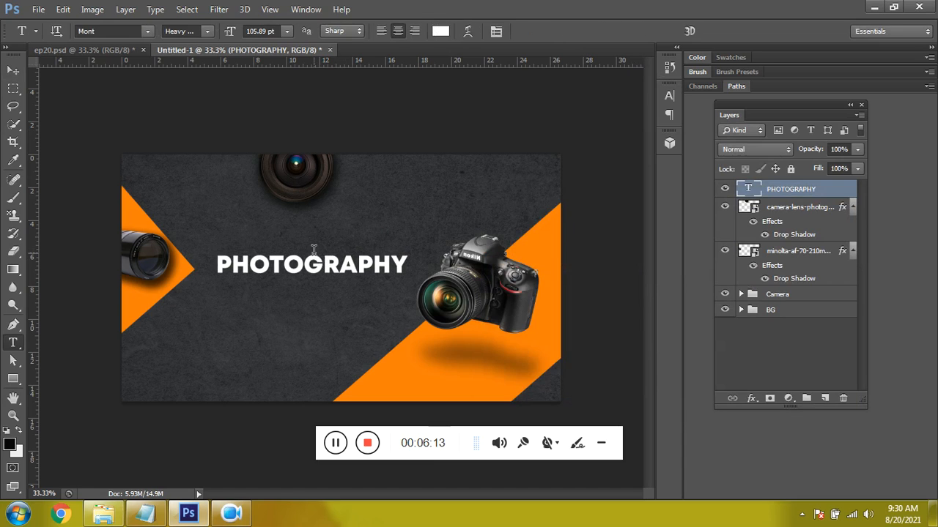
click(146, 513)
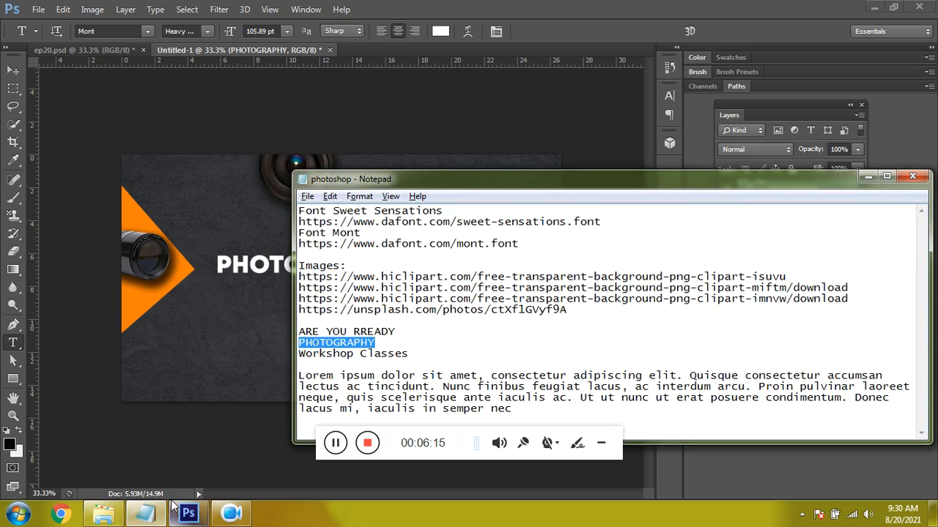
mouse_move(400, 325)
mouse_down()
mouse_move(293, 326)
mouse_move(402, 331)
mouse_up()
key(ctrl+c)
key(alt+Tab)
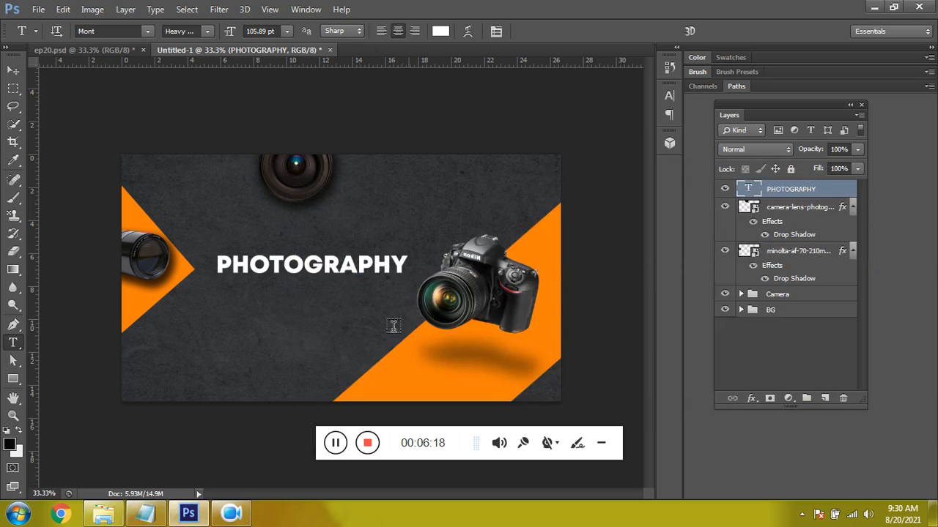
click(264, 245)
key(ctrl+v)
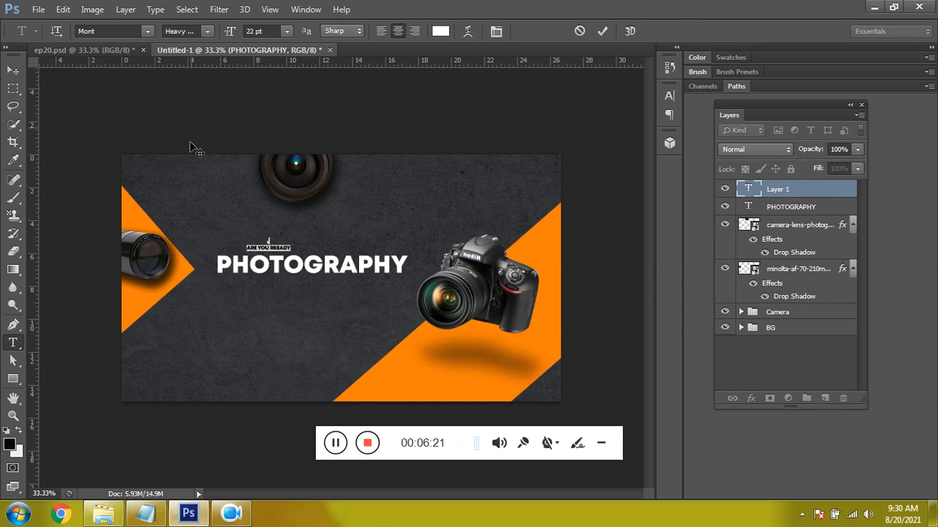
- Try to change the font of the pasted ARE YOU RREADY text to Montserrat Regular
key(ctrl+h)
key(ctrl+a)
key(ctrl+h)
click(125, 30)
key(Down)
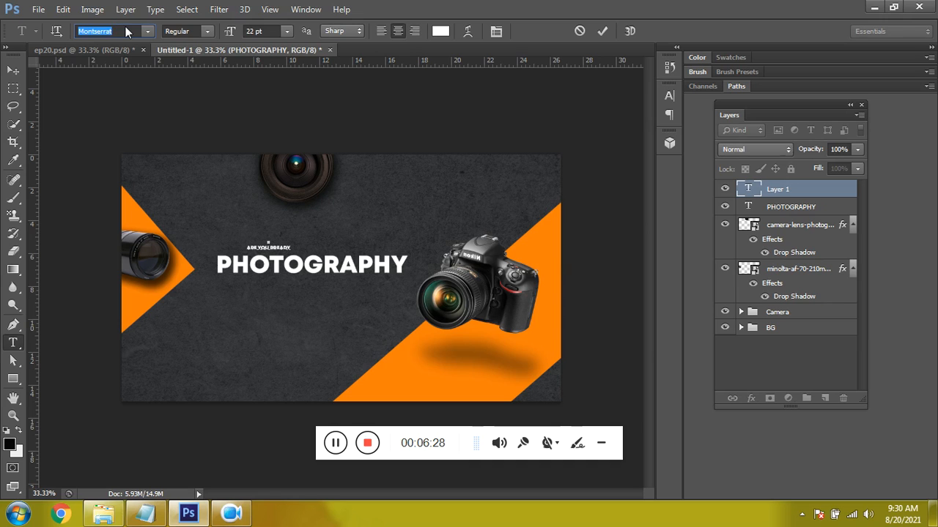
key(Return)
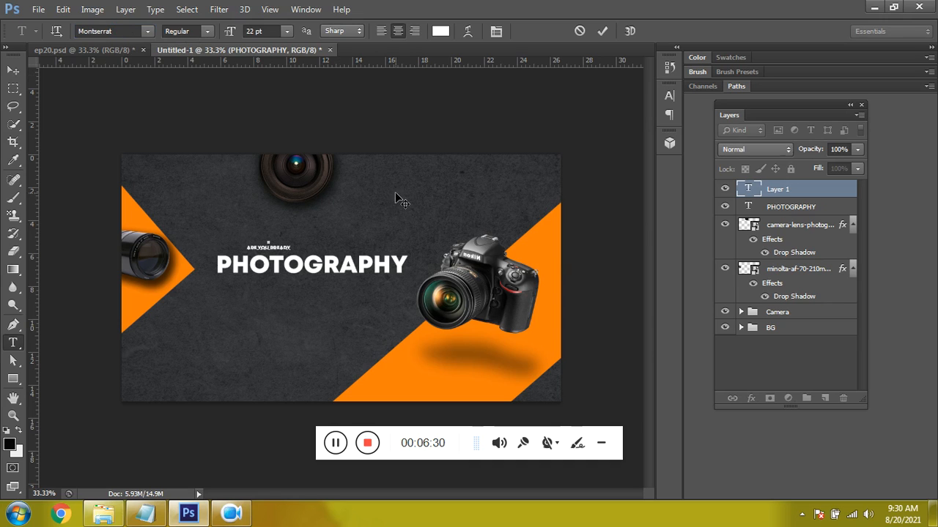
- Select the whole ARE YOU RREADY text, format it in Montserrat Regular and commit the text
triple_click(267, 247)
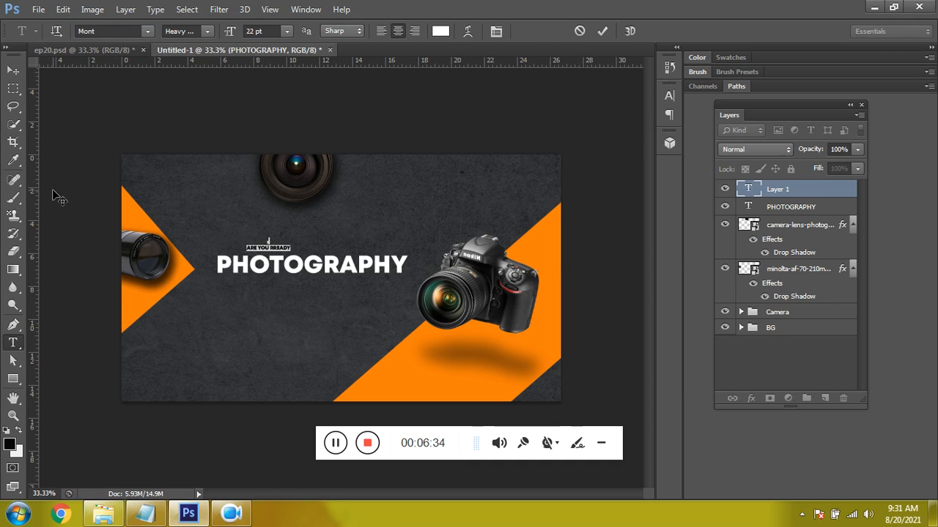
click(126, 26)
click(147, 31)
click(109, 28)
key(Down)
key(Return)
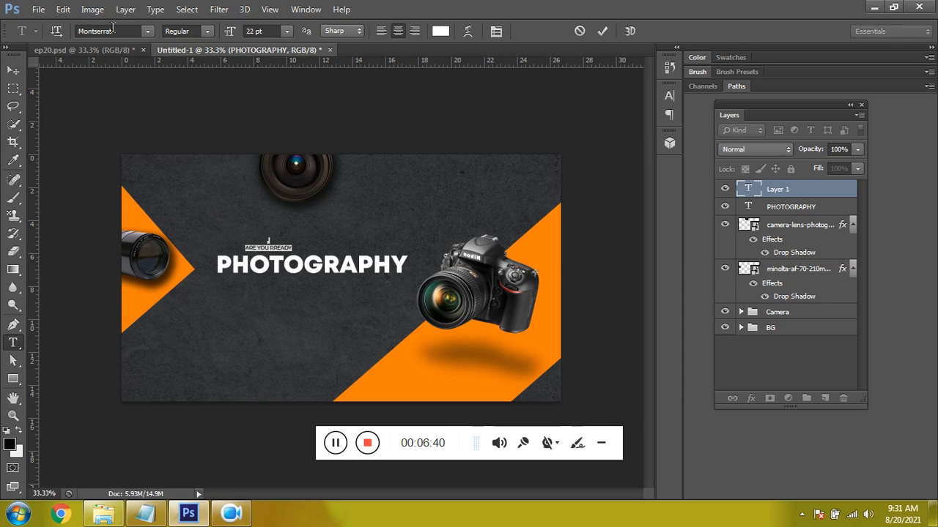
click(602, 31)
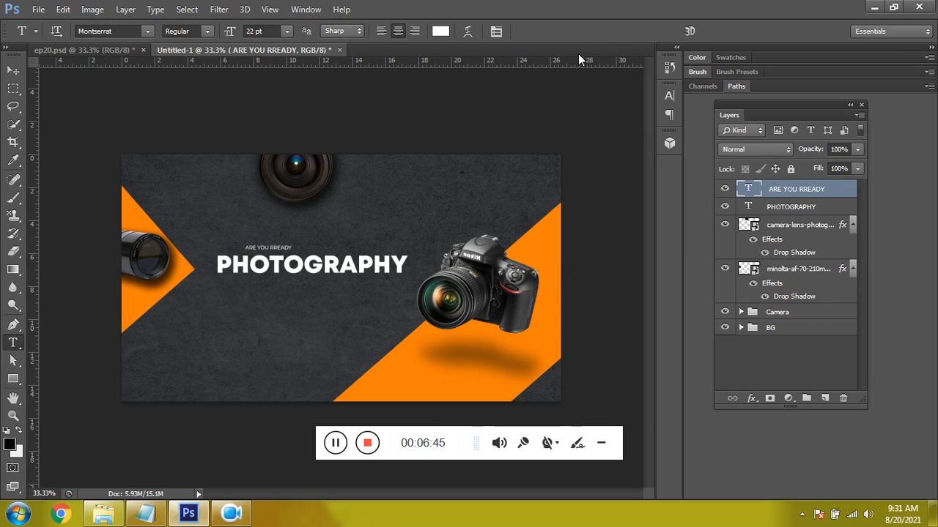
- Scale the ARE YOU RREADY text up to about 58 pt and place it above PHOTOGRAPHY with their left edges aligned
key(ctrl+t)
drag(291, 250, 329, 261)
key(Return)
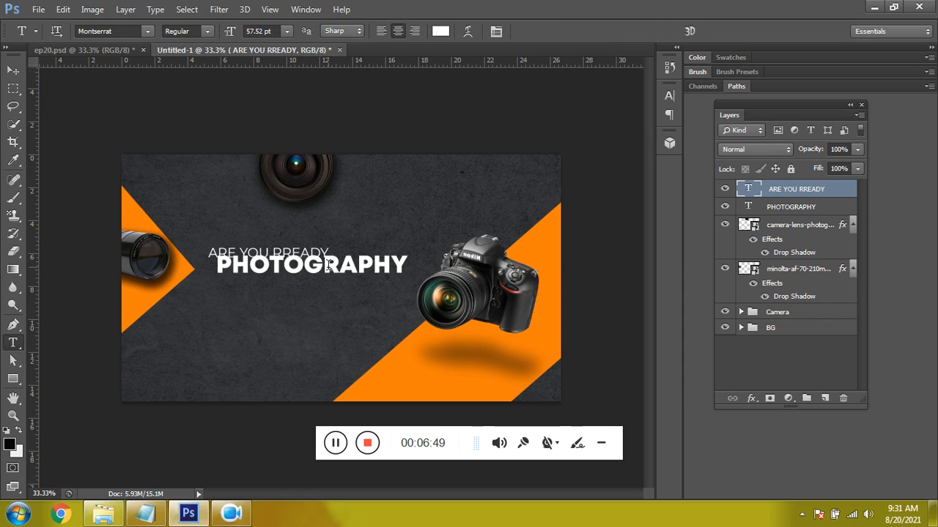
key(v)
key(shift+Up)
key(shift+Up)
key(shift+Up)
key(shift+Right)
key(shift+Right)
key(shift+Right)
key(shift+Right)
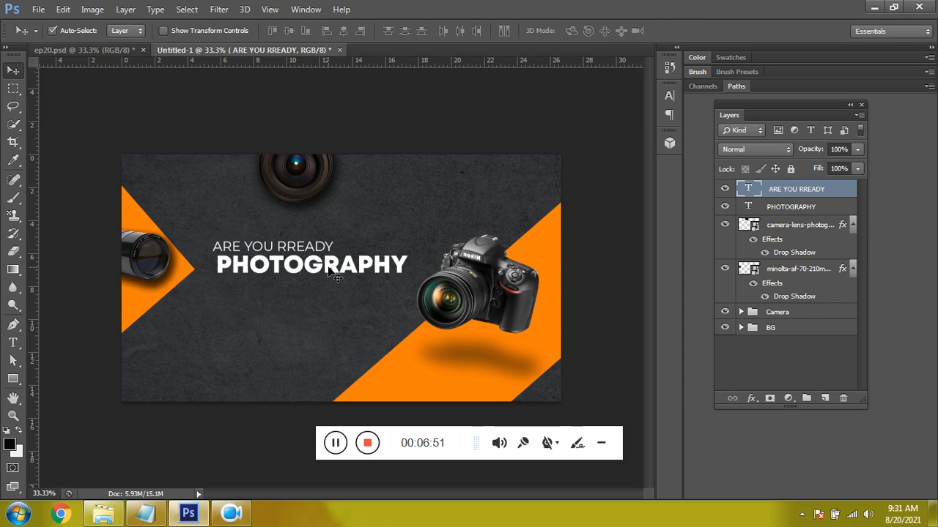
key(shift+Up)
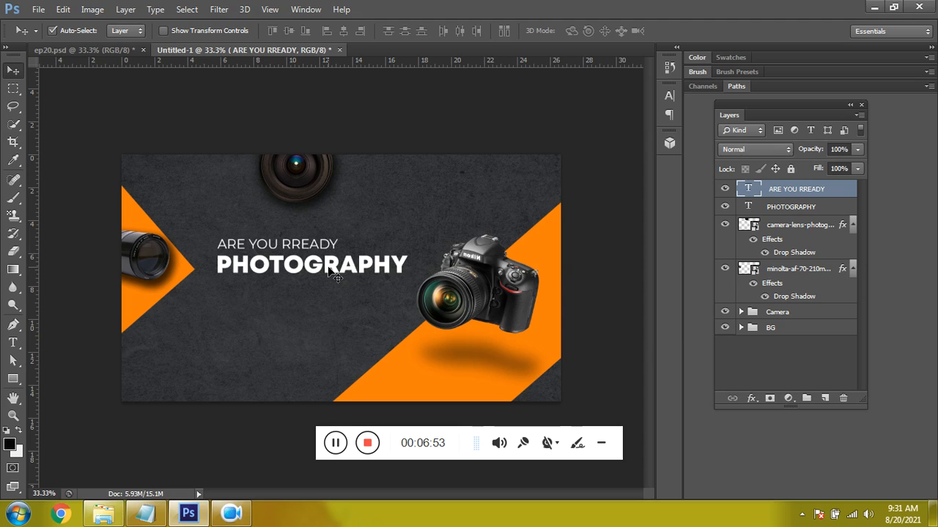
- Copy Workshop Classes from the Notepad notes and paste it as a new text layer below PHOTOGRAPHY
click(331, 331)
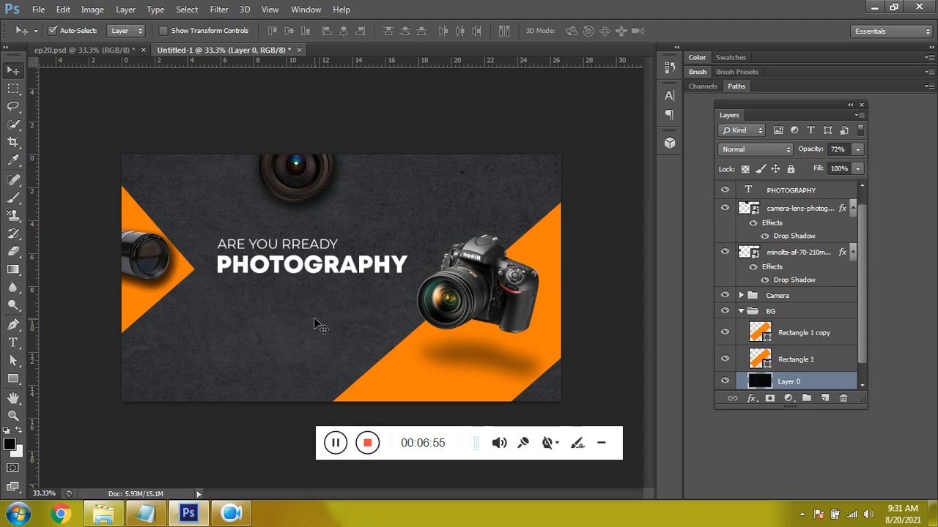
key(t)
click(152, 514)
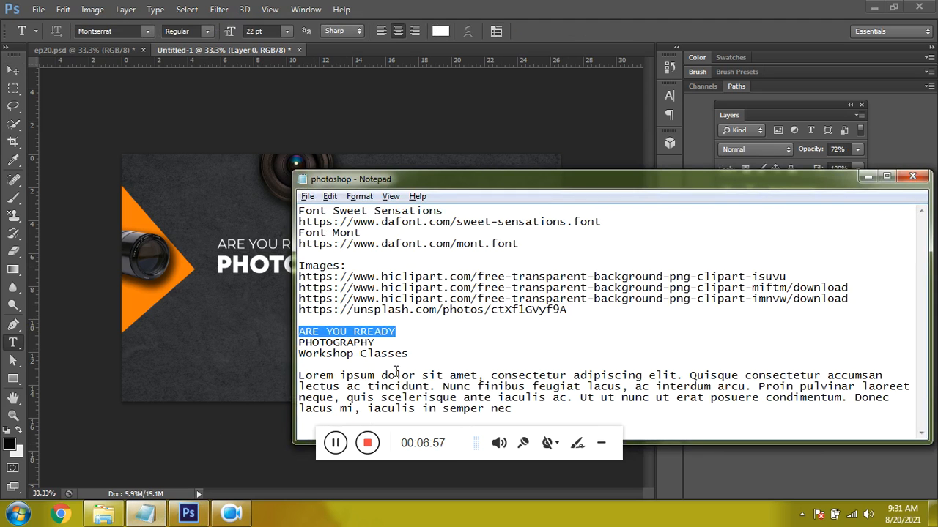
drag(431, 351, 308, 354)
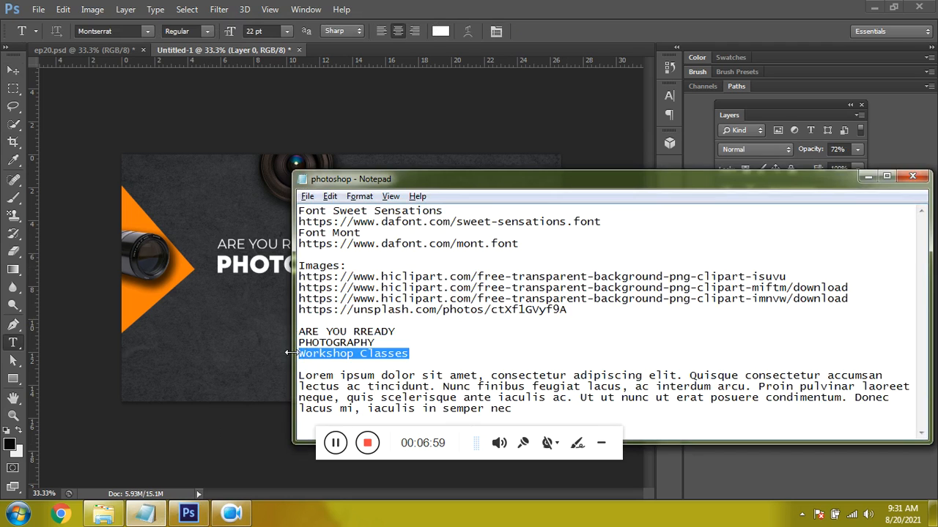
key(alt+Tab)
click(274, 295)
key(ctrl+v)
- Colour the Workshop Classes text with the orange sampled from the banner (#f87f0a) and set its font to Sweet Sensations
click(440, 30)
click(416, 398)
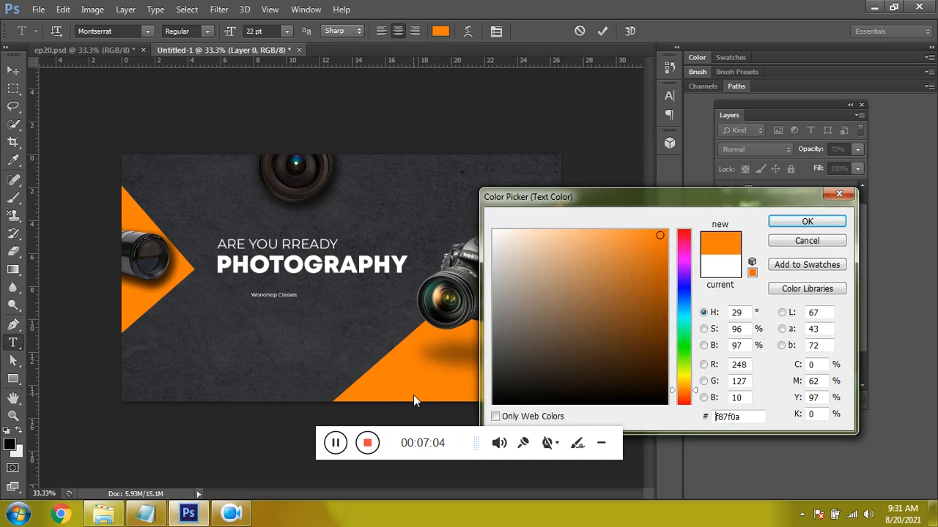
click(806, 222)
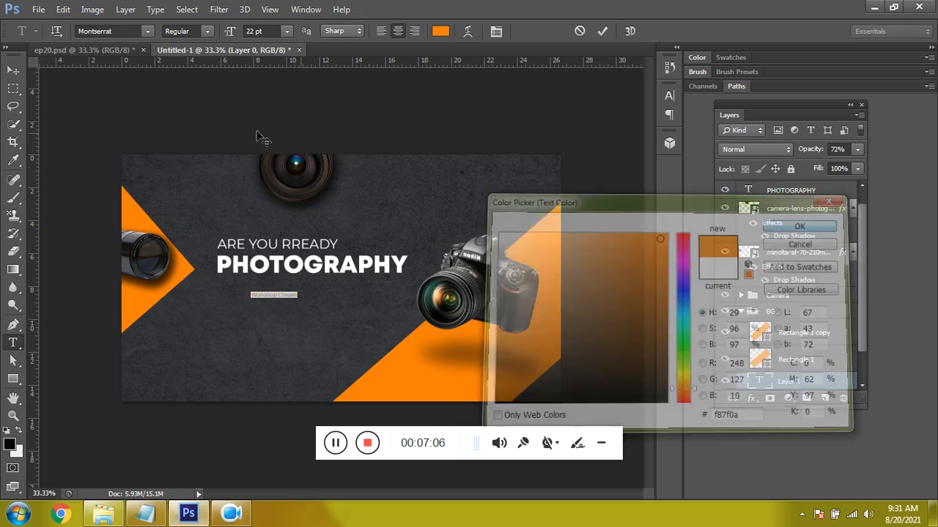
click(104, 29)
text(Sweet Sensation...)
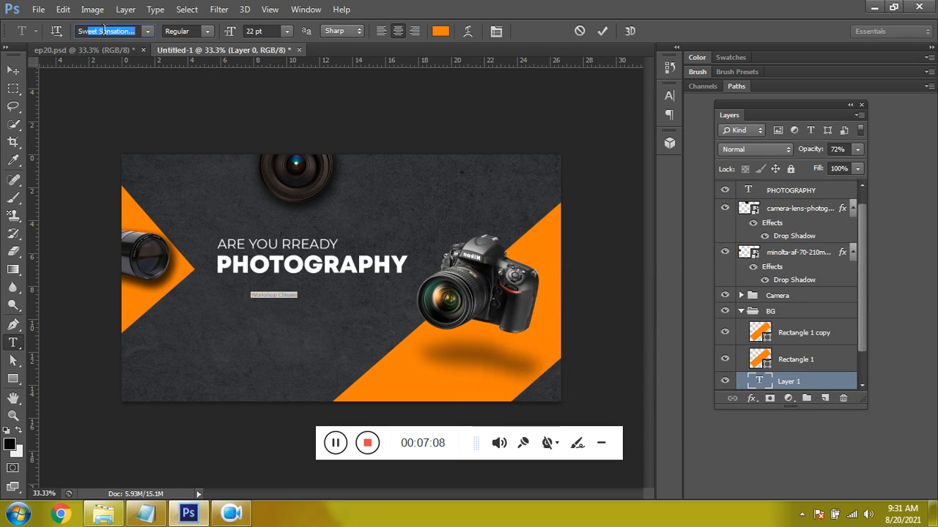
key(Return)
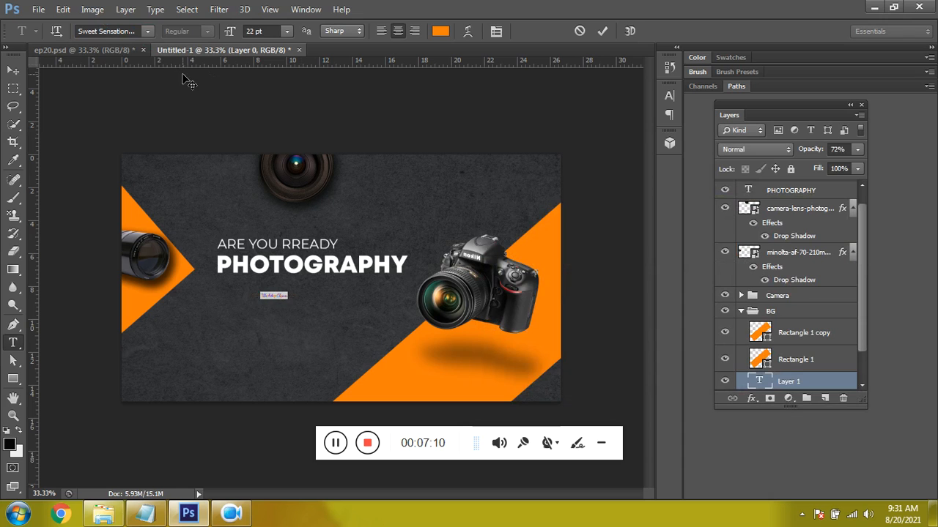